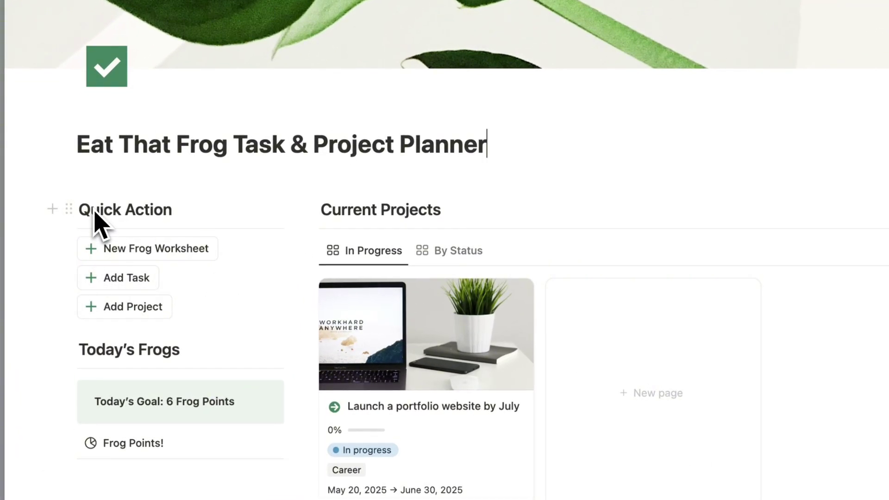
Step: Scroll down the planner home page and show current projects grouped by status
scroll(68, 322, "down", 5)
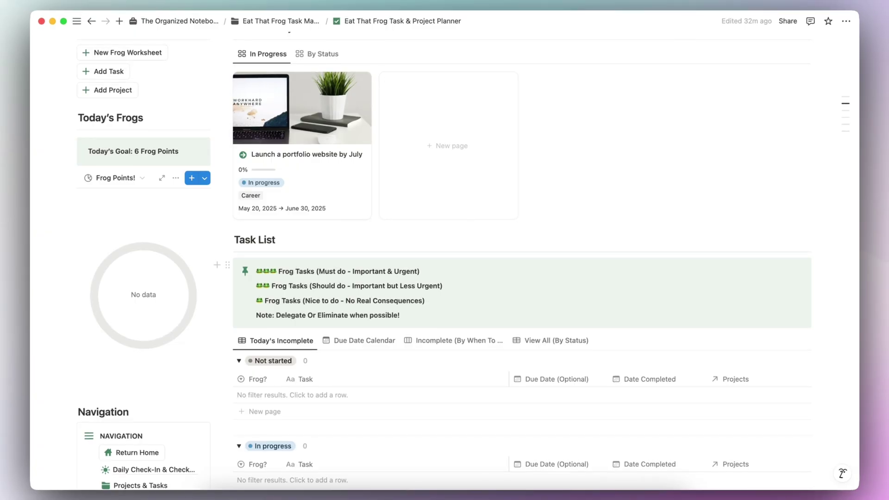
scroll(162, 315, "down", 5)
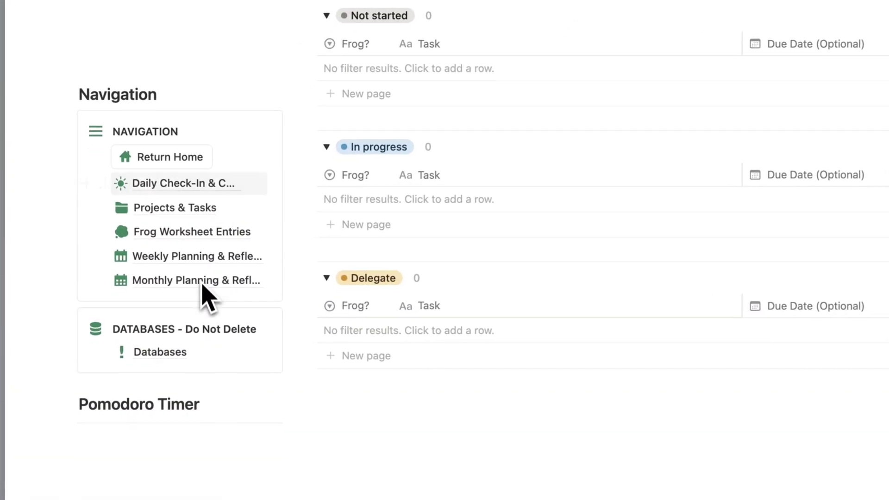
mouse_move(182, 204)
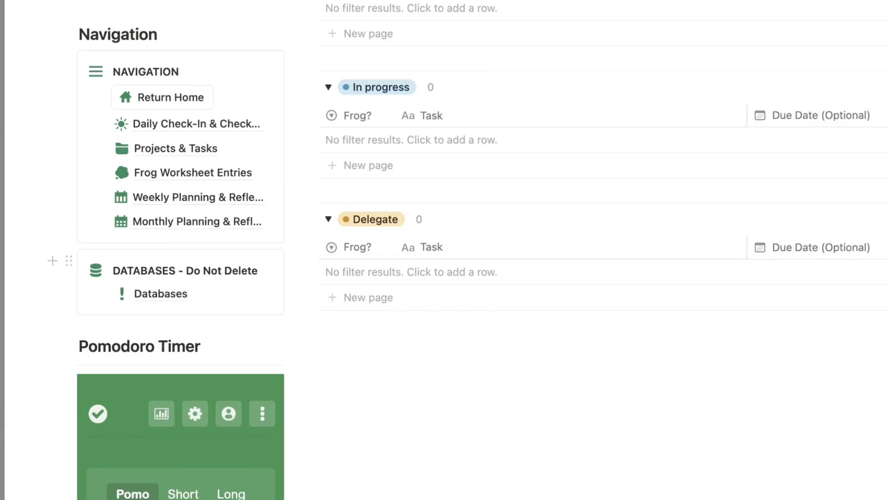
scroll(82, 285, "down", 5)
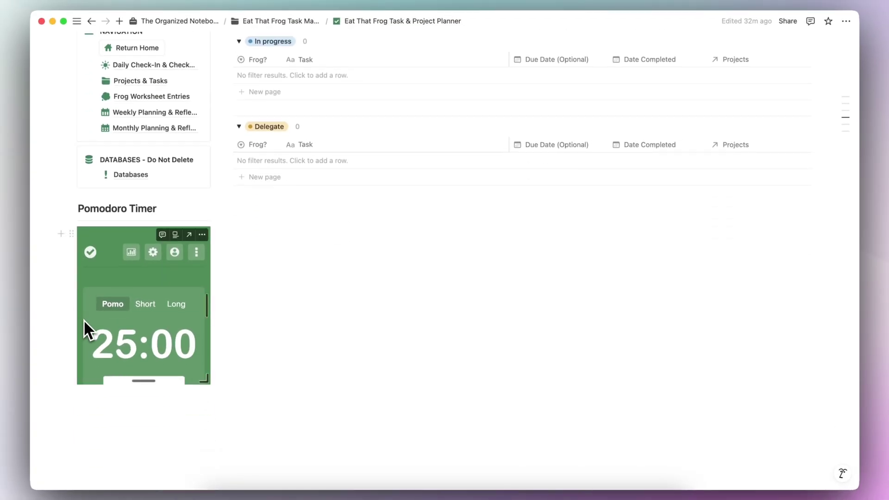
scroll(84, 319, "down", 2)
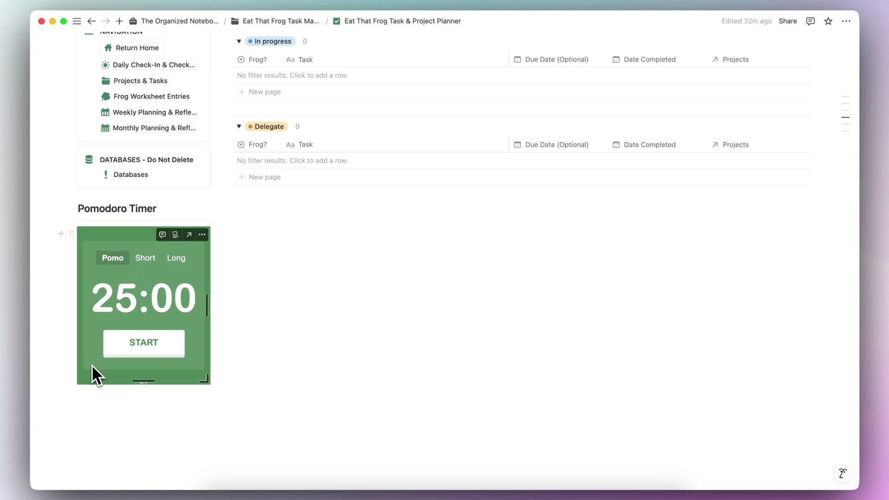
scroll(222, 301, "up", 15)
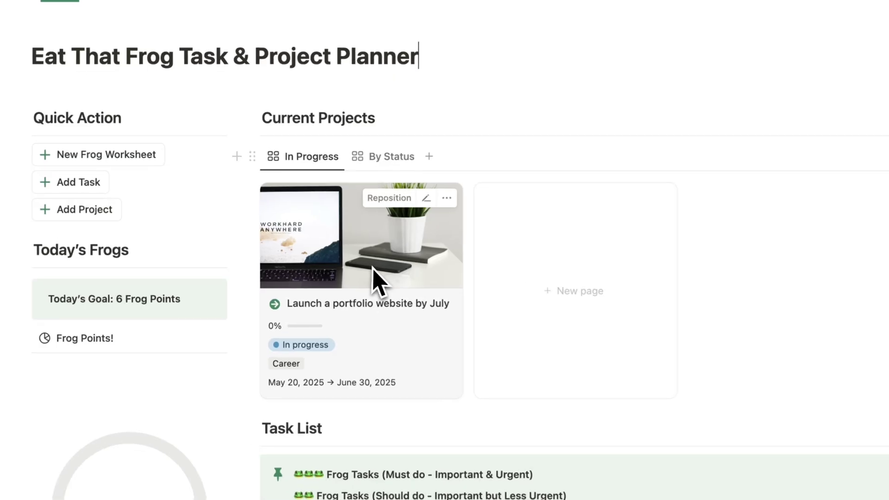
left_click(380, 158)
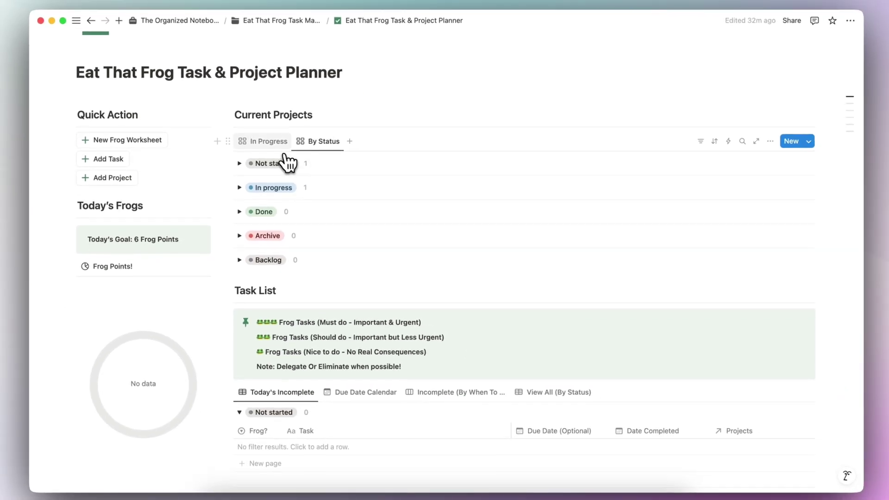
scroll(305, 139, "down", 5)
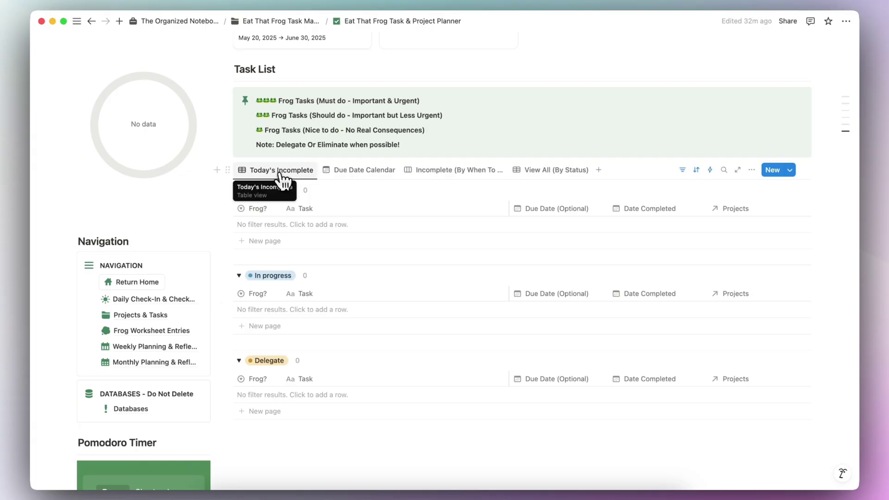
Step: Switch the Task List through Due Date Calendar, Incomplete (By When To Do) and View All (By Status)
left_click(366, 172)
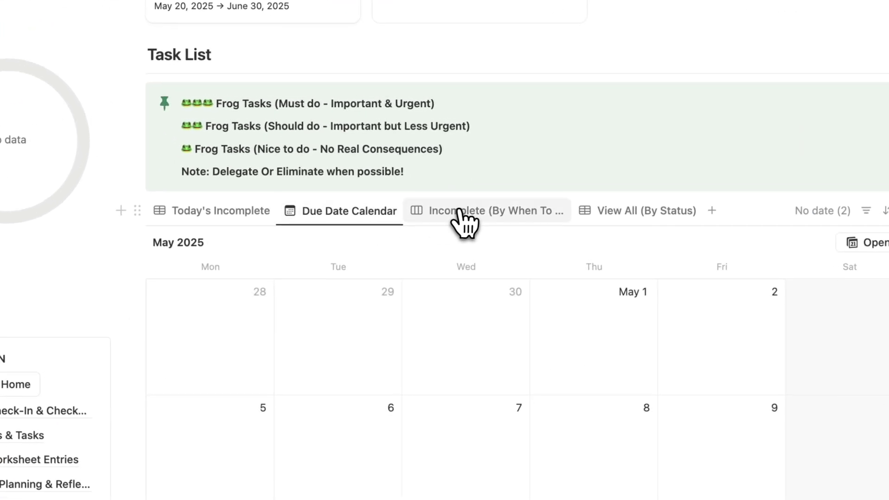
left_click(526, 210)
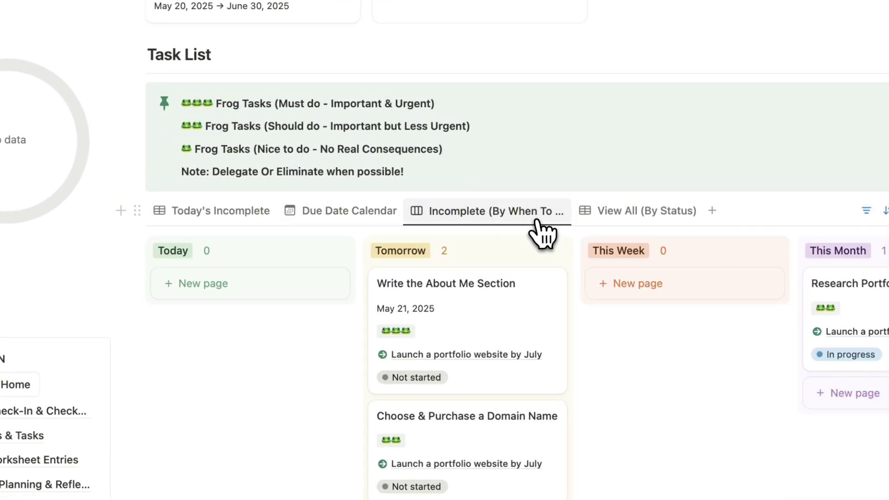
left_click(613, 214)
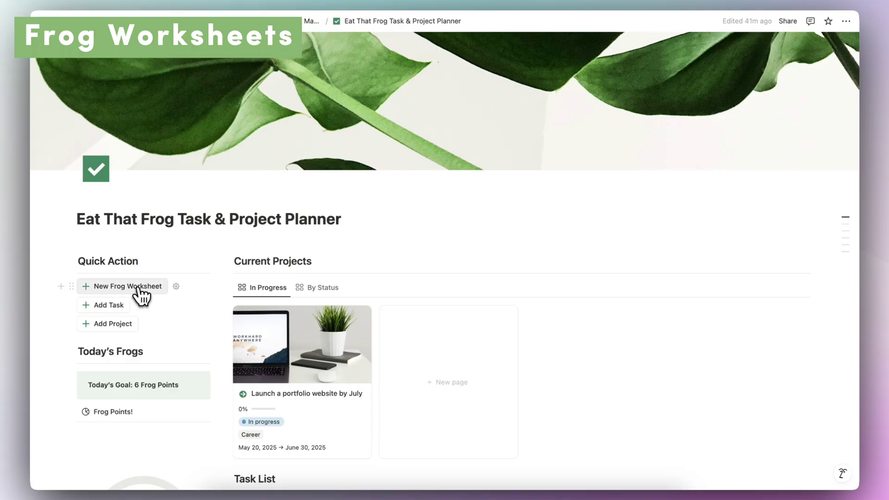
Step: Create a new Frog Worksheet page and scroll to its Examine Task & Project List section
left_click(122, 288)
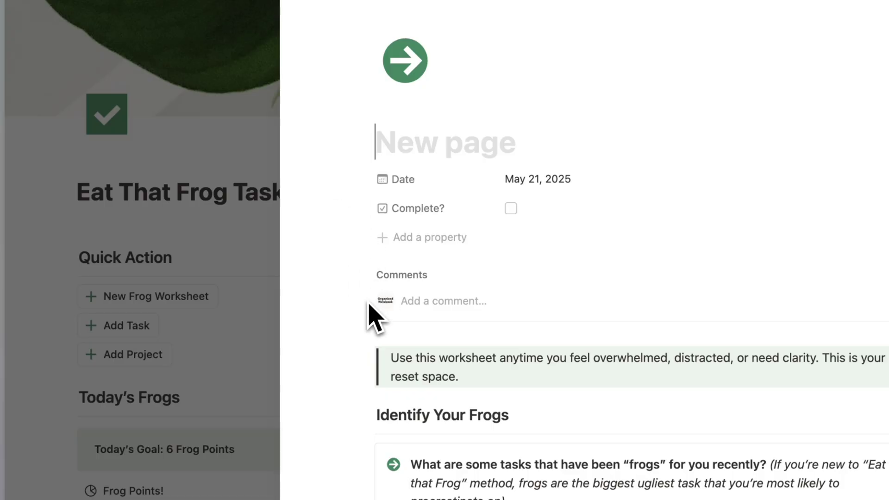
scroll(376, 320, "down", 3)
scroll(377, 323, "up", 1)
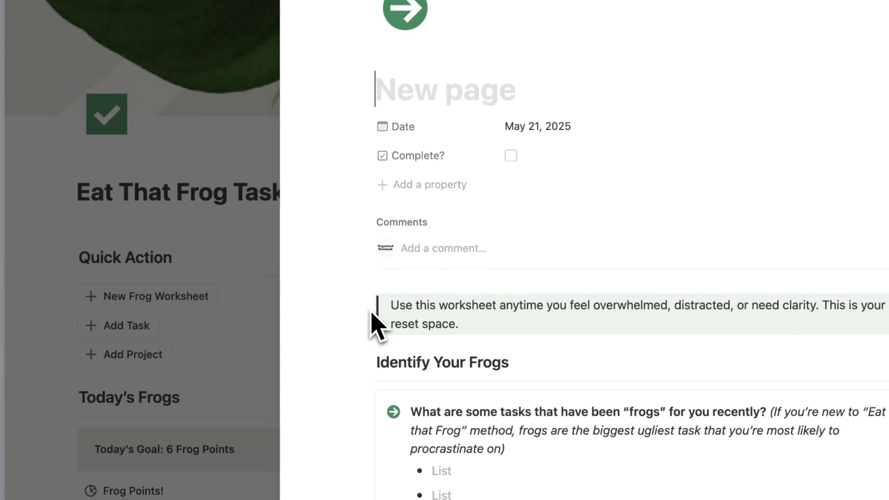
scroll(646, 190, "down", 10)
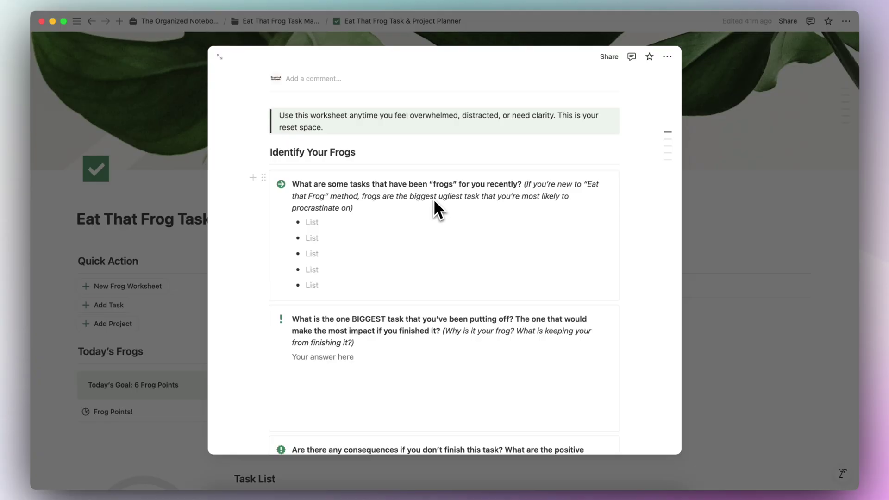
scroll(409, 226, "down", 5)
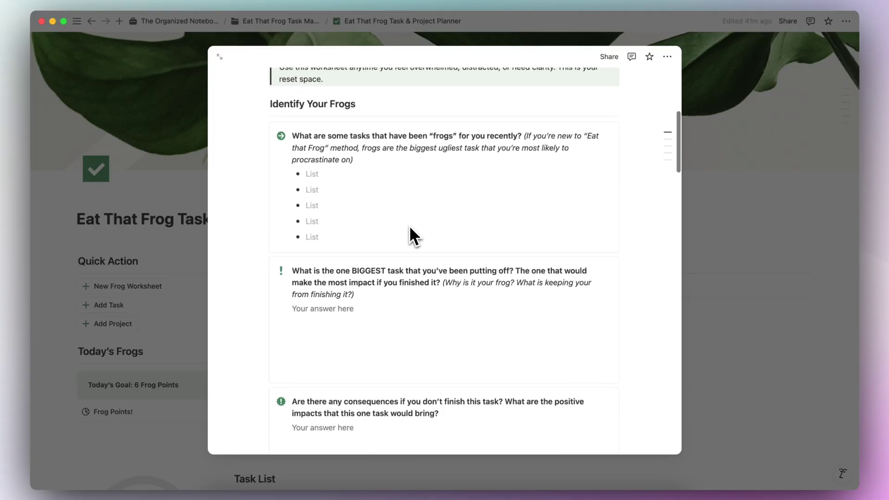
scroll(409, 225, "down", 6)
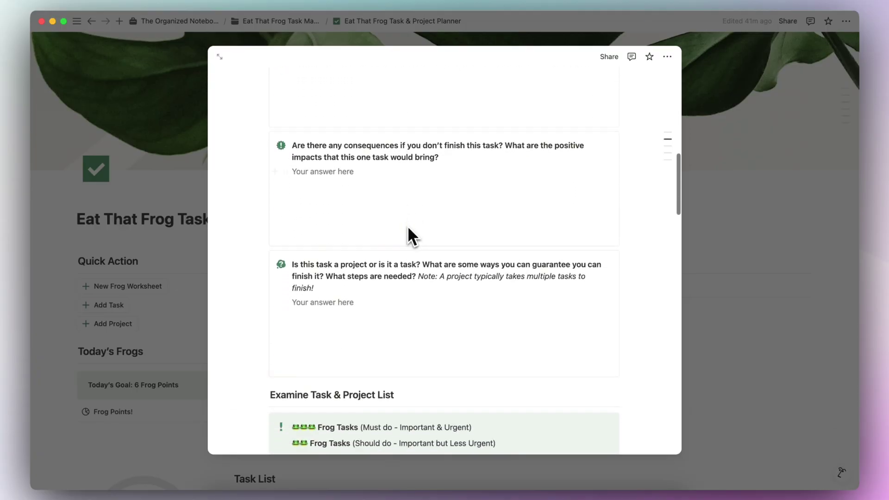
scroll(351, 283, "down", 3)
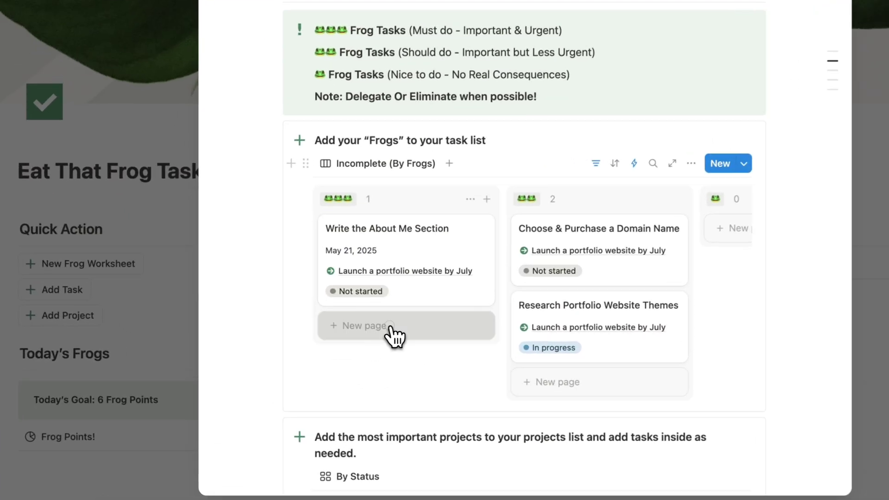
Step: Add 'Updating my resume' to the three-frog column, linked to a new Start Job Search project
left_click(348, 332)
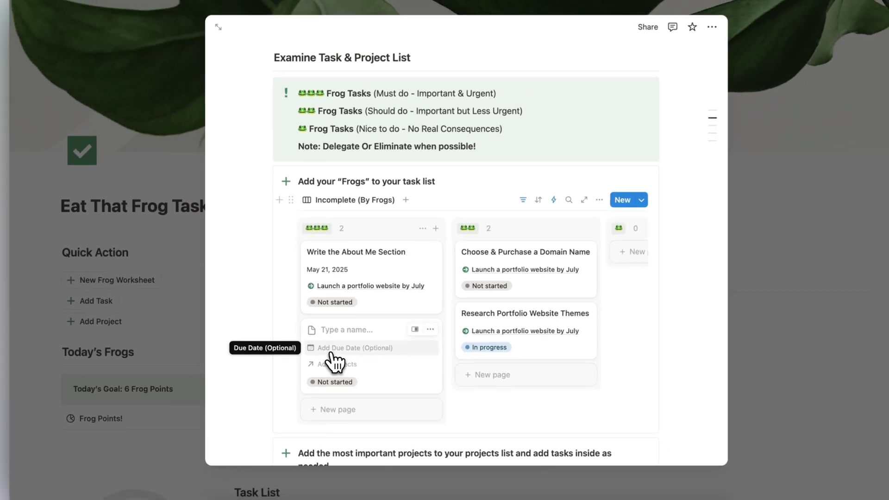
type("Updating m")
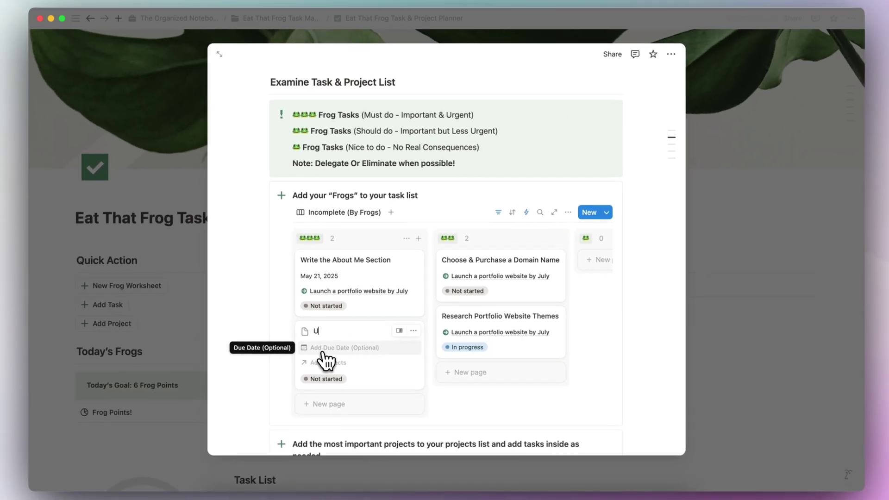
type("y resume")
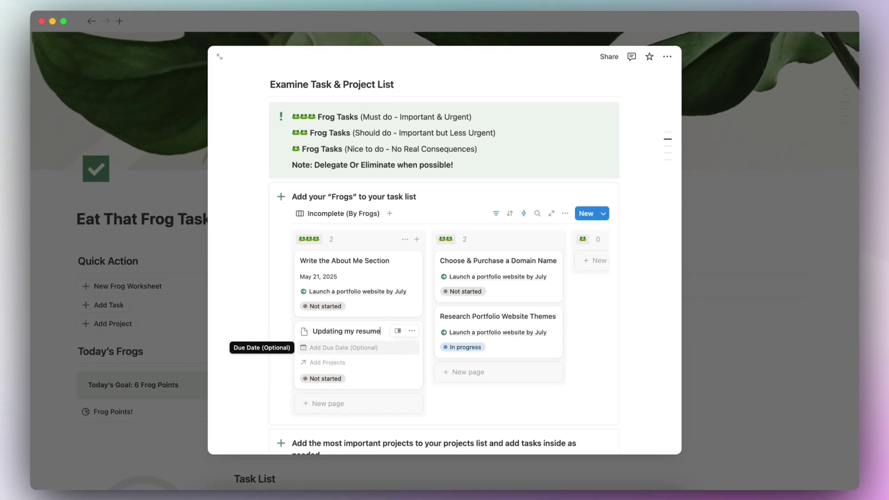
left_click(332, 366)
type("Start Job Search")
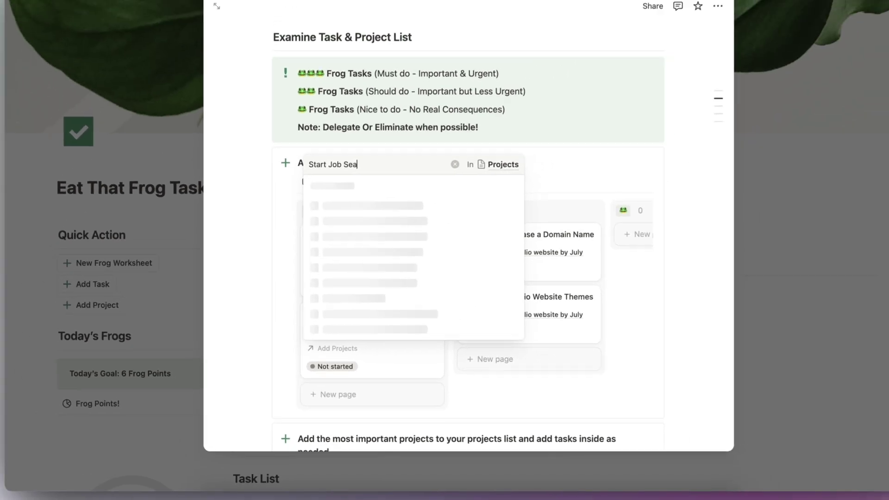
key("Return")
left_click(257, 388)
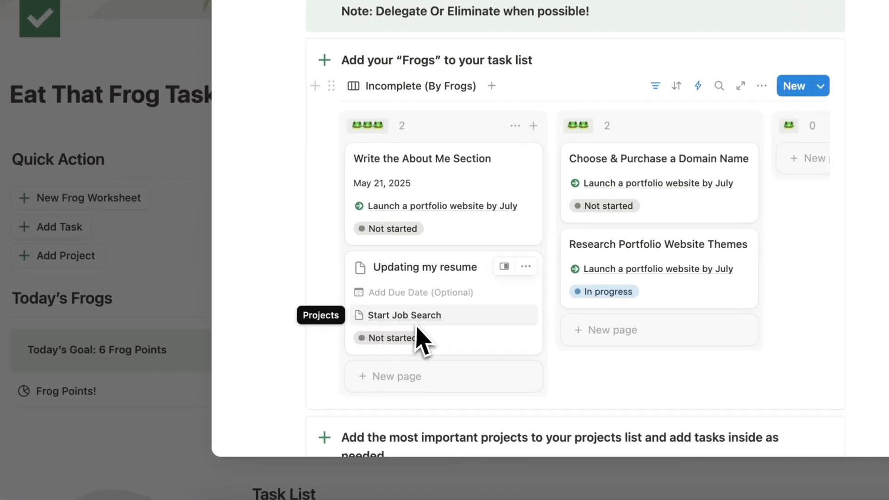
Step: Open the Start Job Search project page
scroll(407, 262, "up", 3)
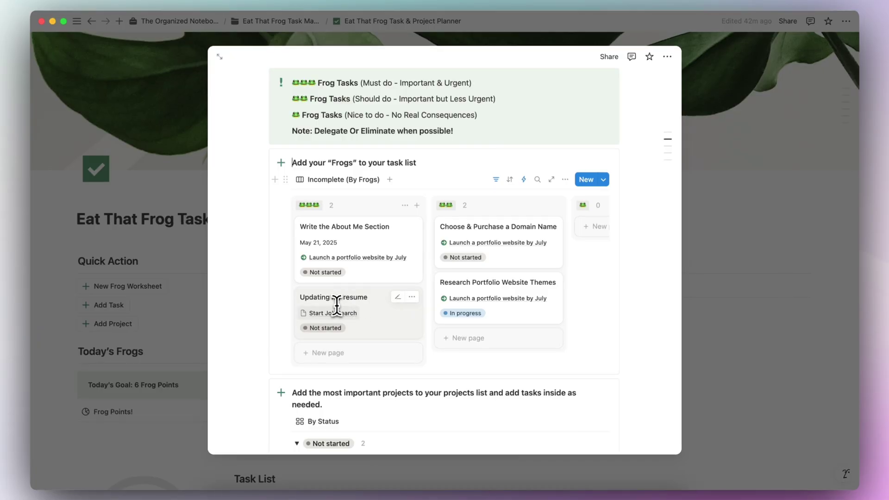
scroll(308, 341, "down", 5)
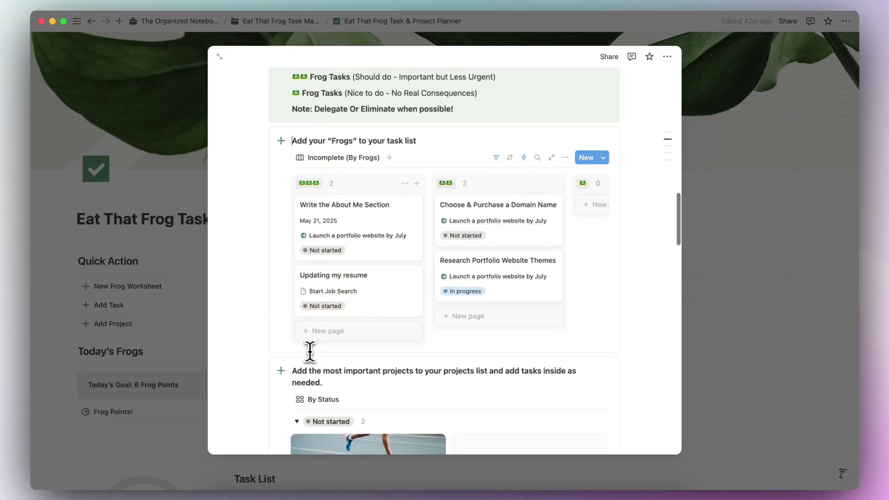
scroll(308, 351, "down", 1)
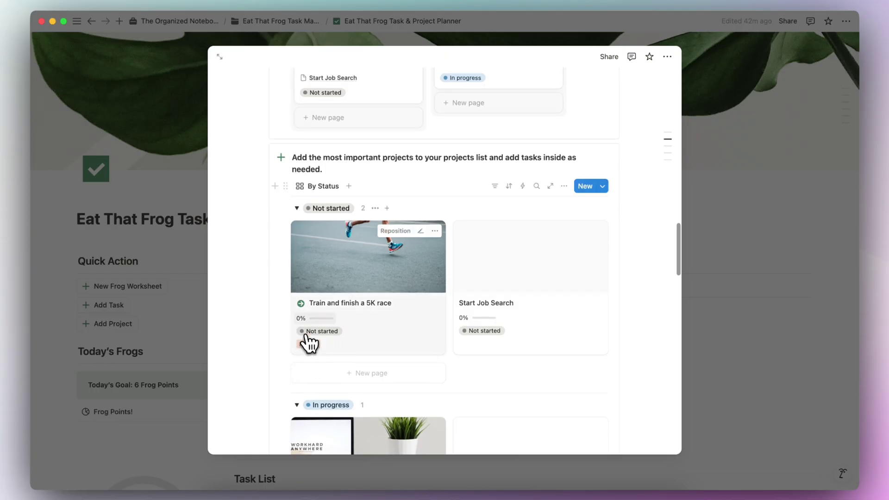
scroll(309, 343, "down", 1)
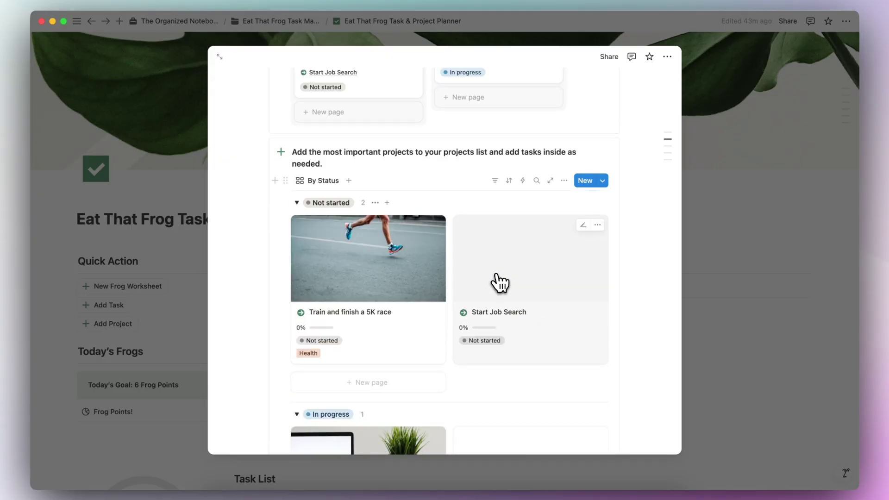
left_click(500, 281)
Step: Scroll through the Start Job Search project page
scroll(426, 307, "down", 5)
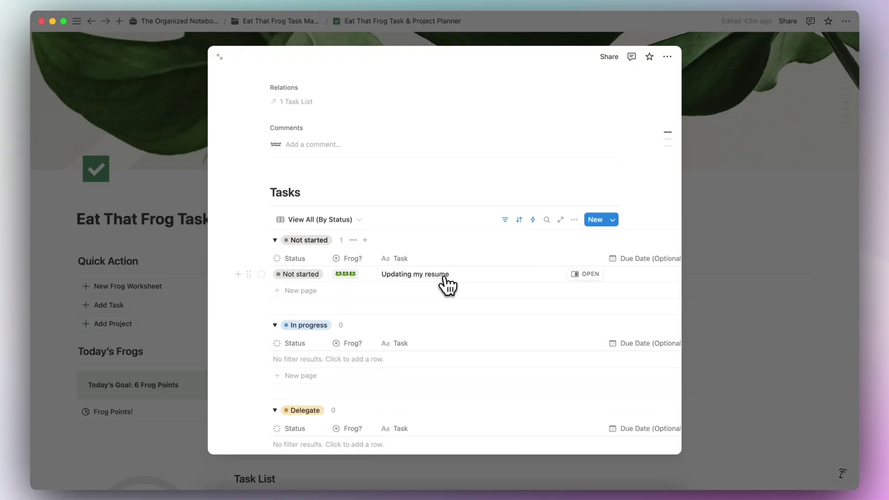
scroll(433, 285, "down", 5)
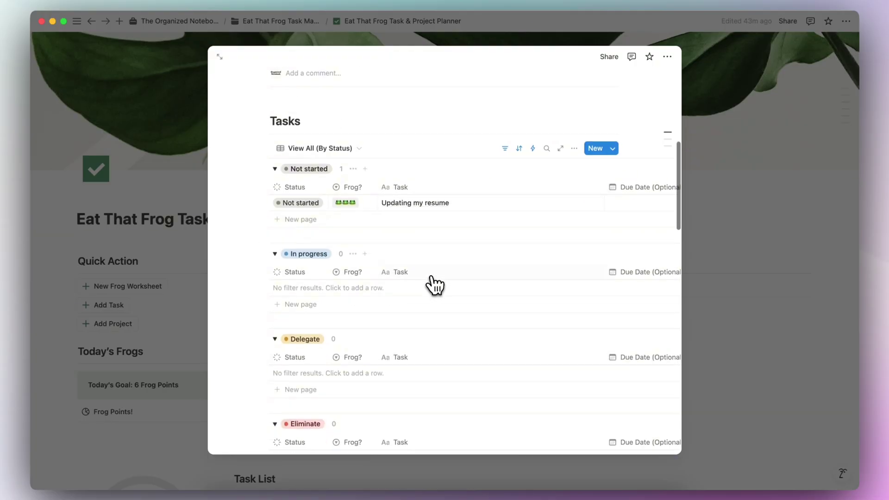
scroll(434, 286, "down", 8)
scroll(430, 287, "up", 15)
scroll(431, 297, "up", 7)
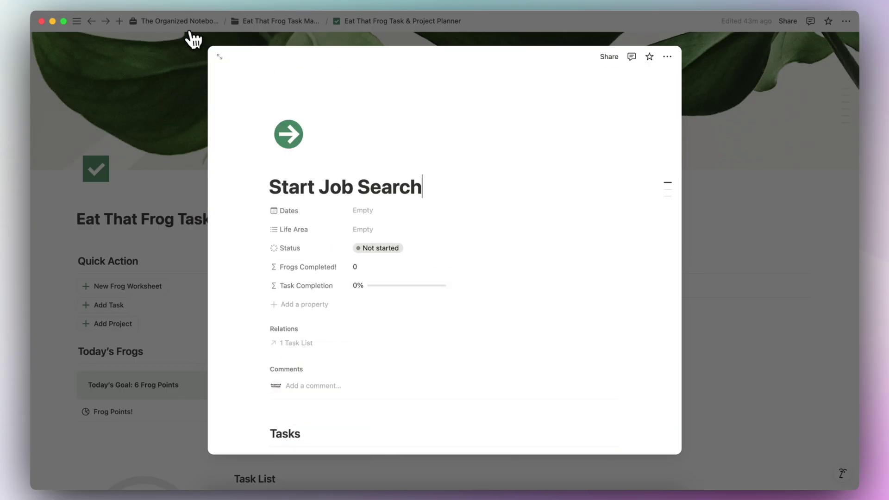
Step: Go back to the New Worksheet page, review its questions, and close the preview
left_click(92, 22)
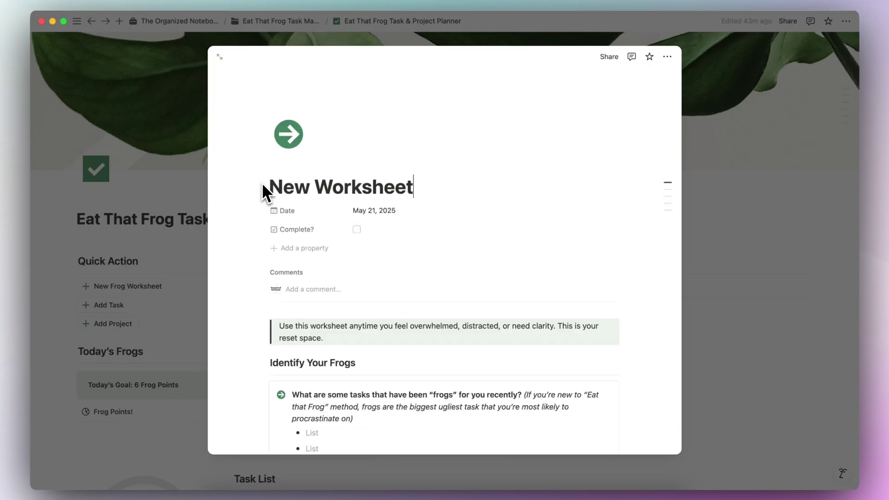
scroll(263, 185, "down", 20)
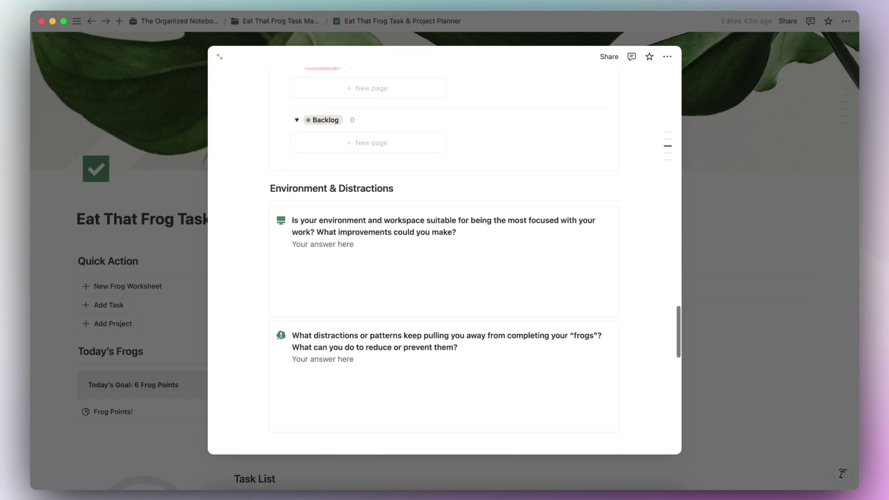
scroll(445, 250, "down", 2)
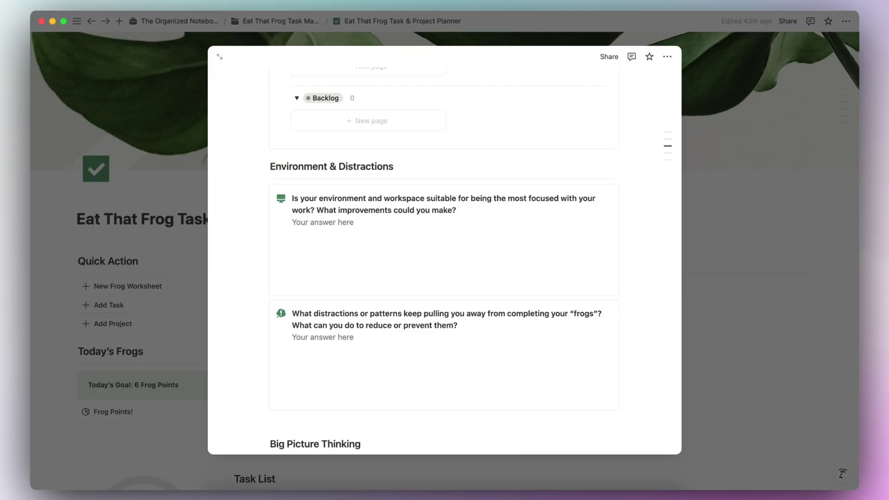
scroll(474, 261, "down", 1)
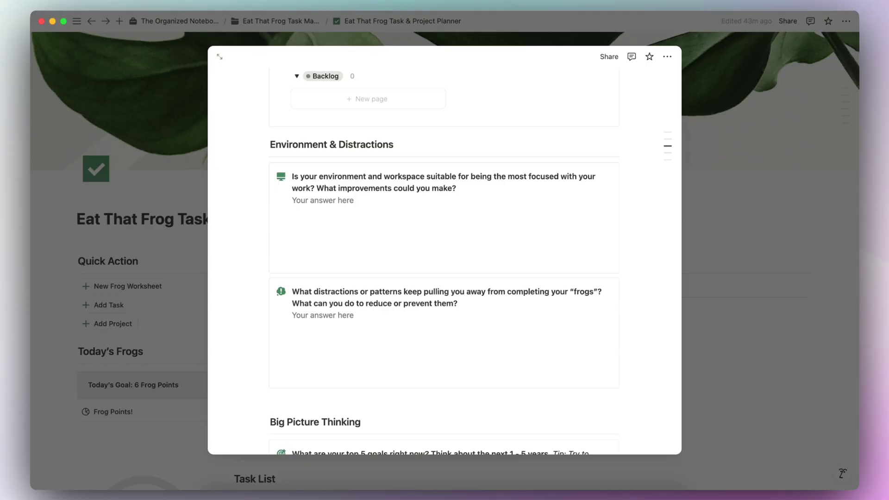
left_click(155, 282)
Step: Tick Complete? for the New Worksheet row in Frog Worksheet Entries, then return home
scroll(185, 325, "down", 10)
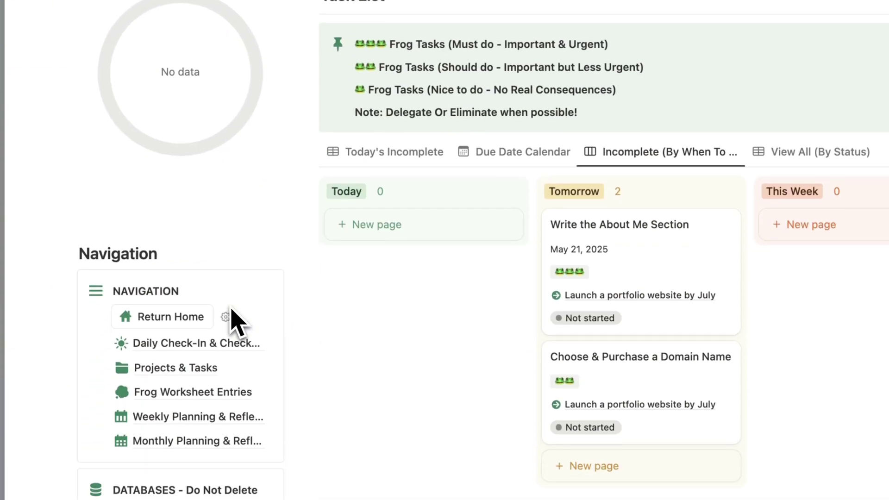
left_click(187, 393)
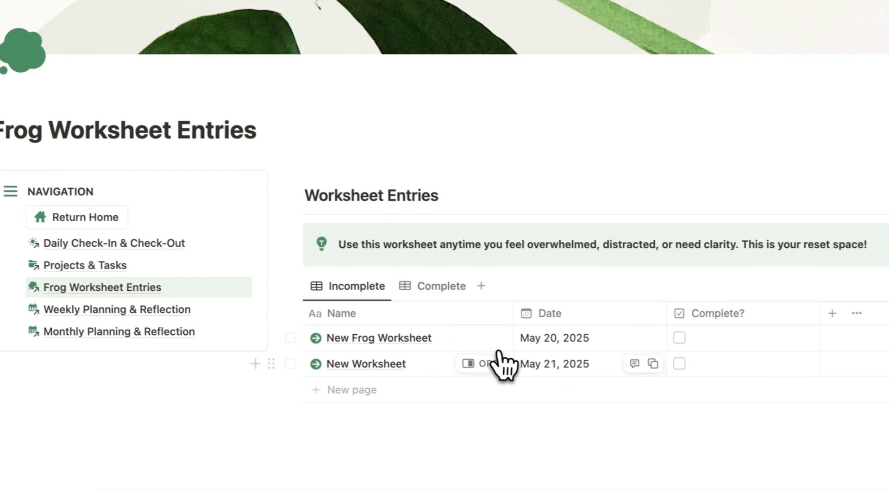
left_click(679, 363)
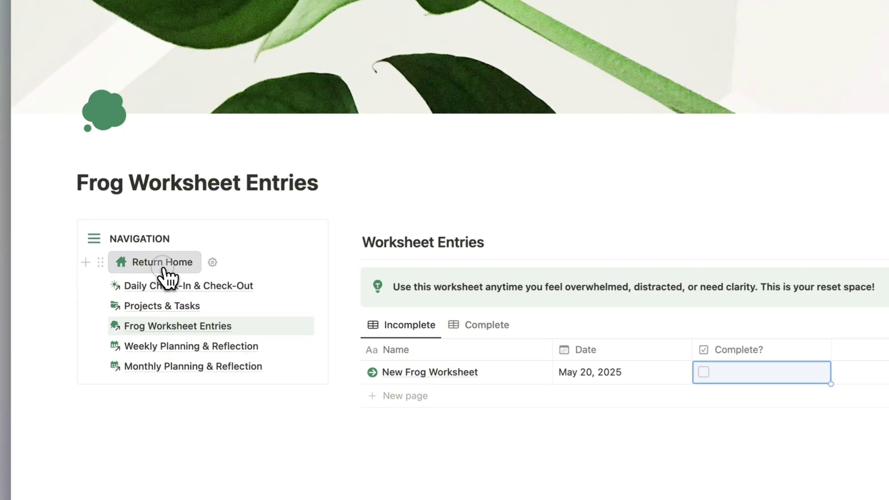
left_click(137, 275)
scroll(148, 208, "down", 5)
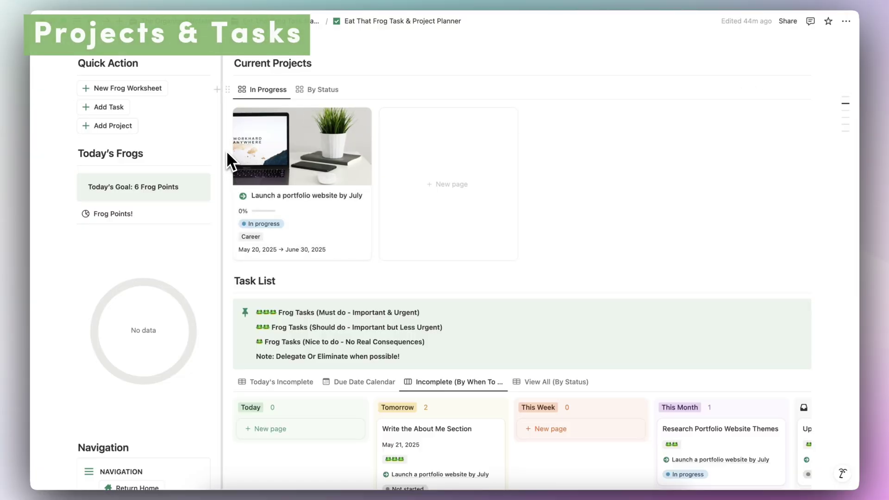
Step: Open the Start Job Search project from the Projects & Tasks By Status view
scroll(226, 150, "down", 8)
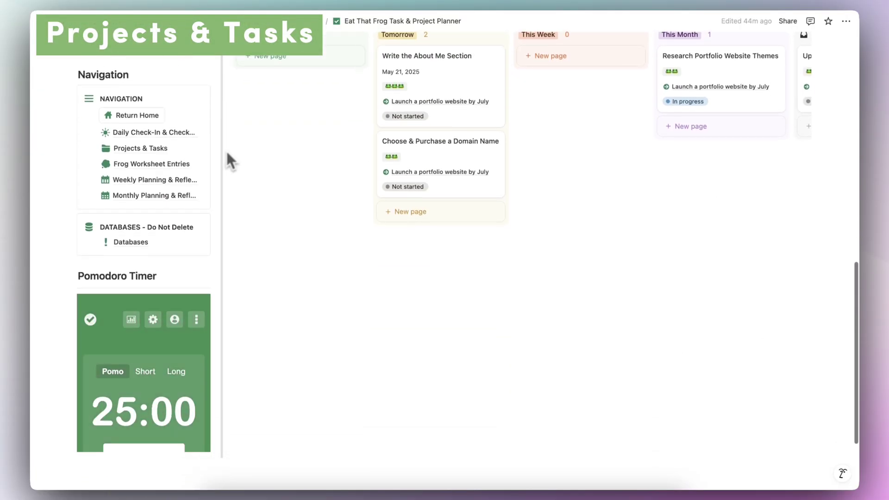
left_click(167, 149)
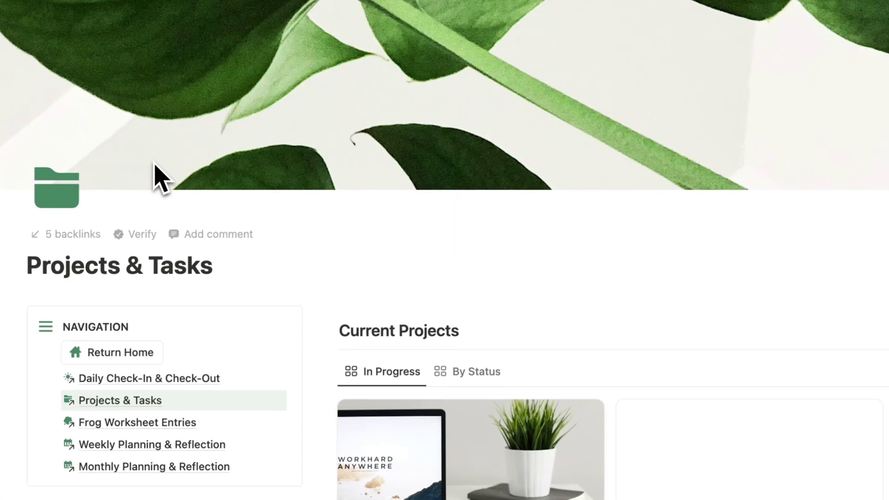
scroll(282, 260, "down", 4)
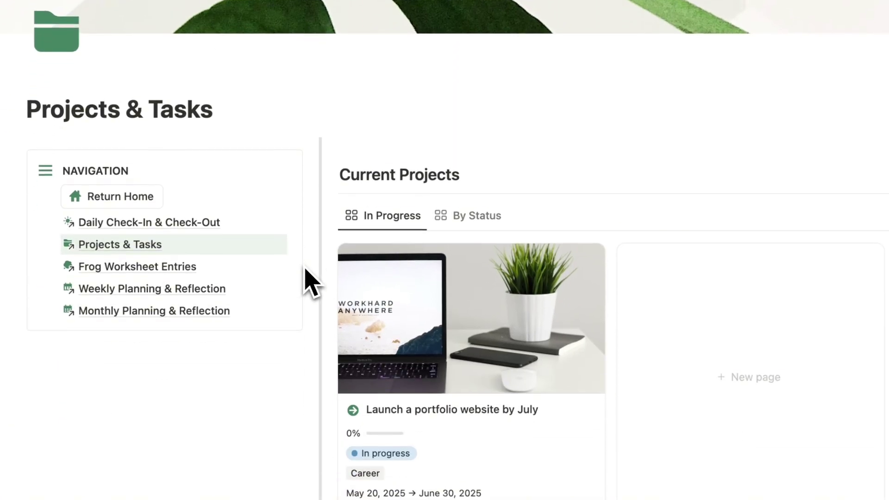
left_click(465, 226)
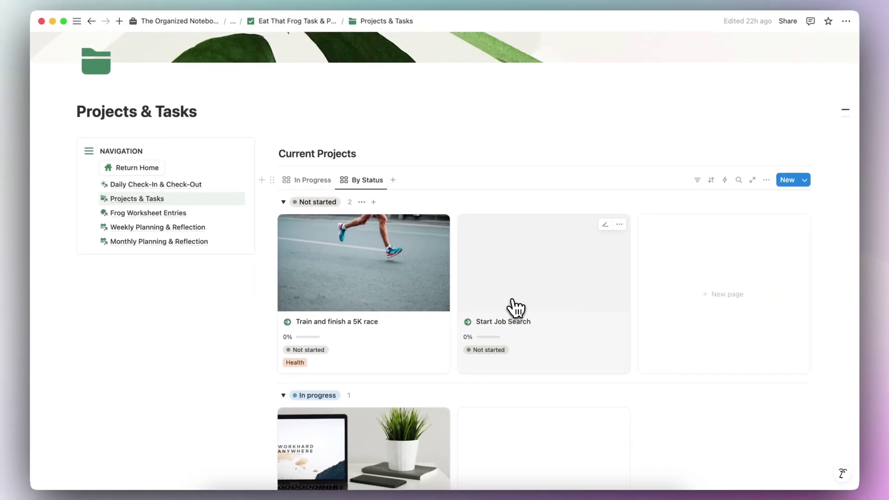
left_click(513, 298)
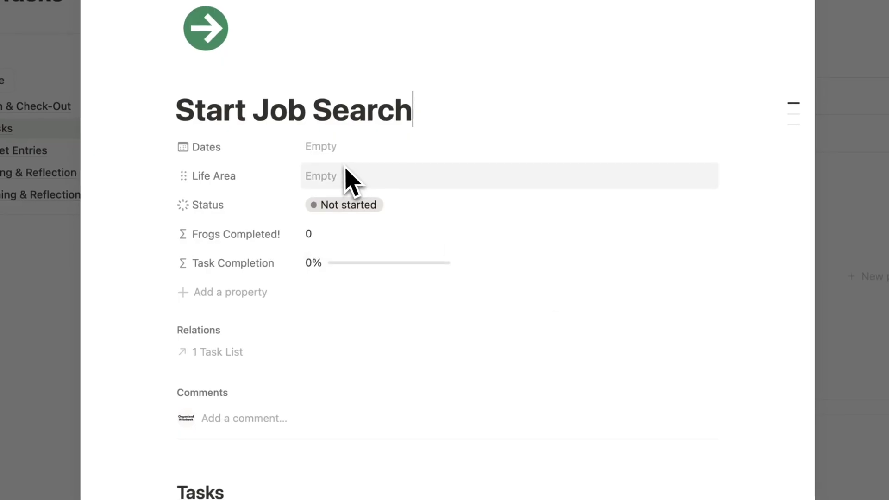
Step: Set the project's dates to June 1 → June 30, 2025
left_click(341, 147)
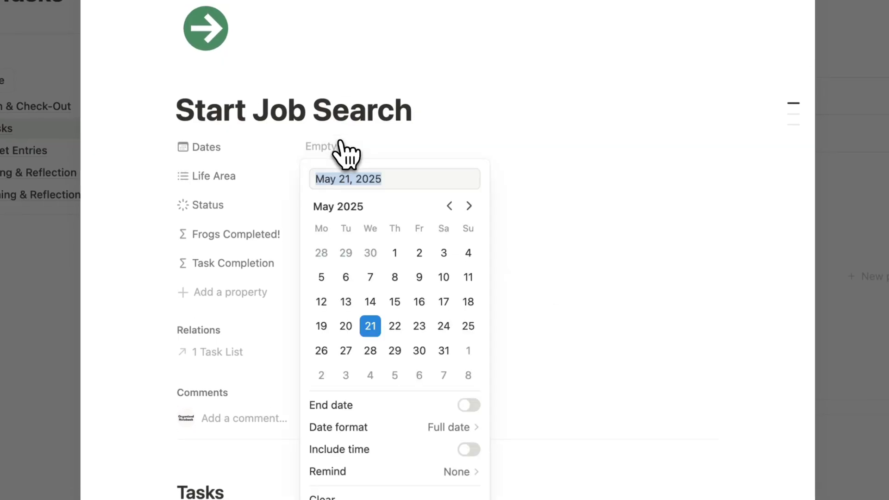
left_click(468, 206)
left_click(468, 252)
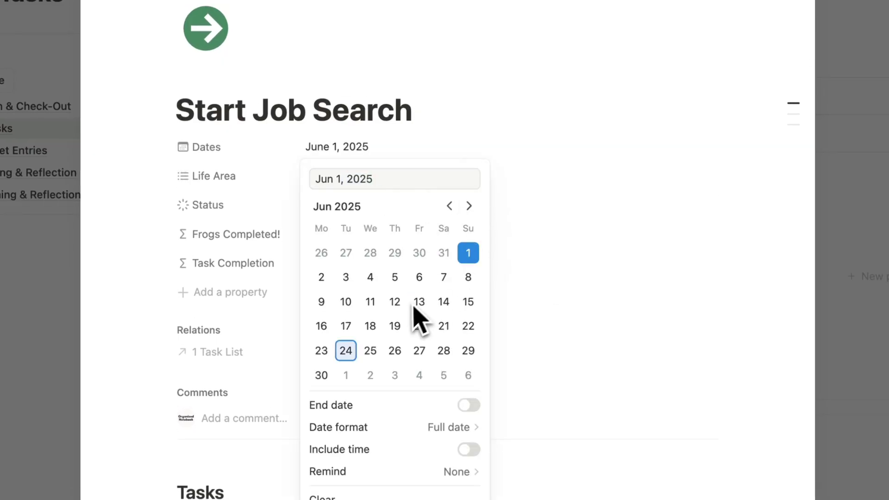
left_click(322, 376)
left_click(466, 259)
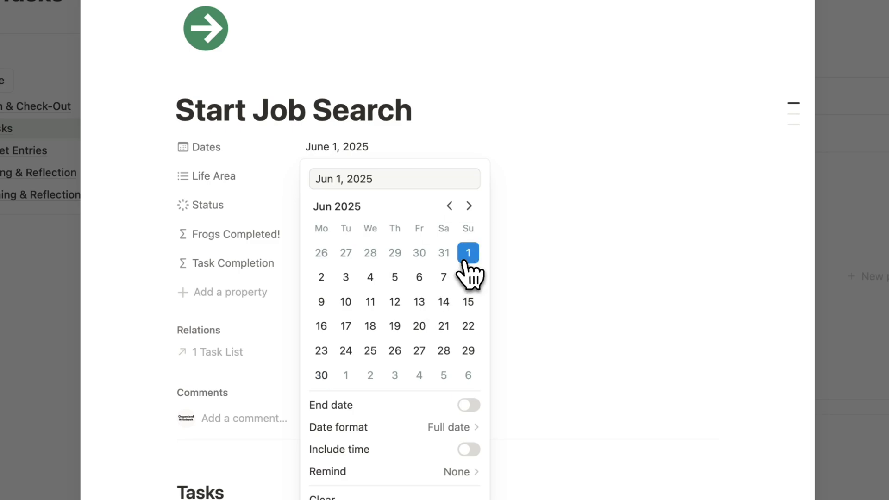
left_click(469, 406)
left_click(322, 375)
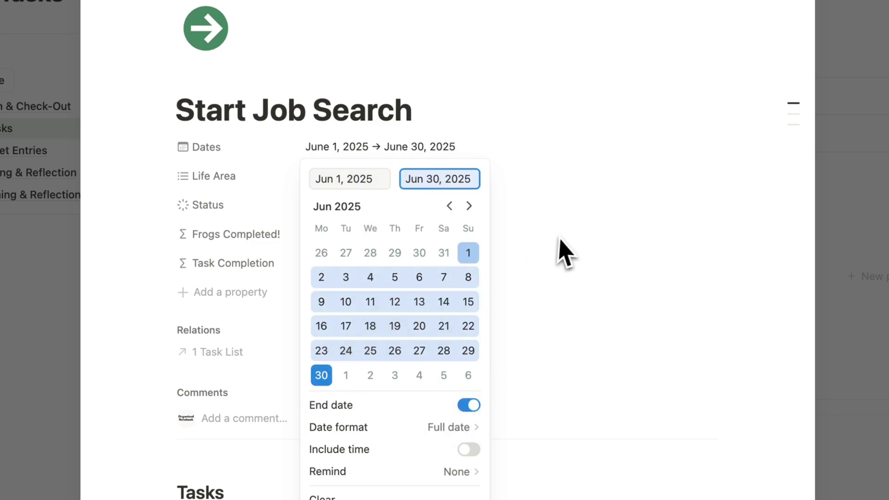
left_click(555, 248)
Step: Set Life Area to Career and Status to In progress
left_click(397, 185)
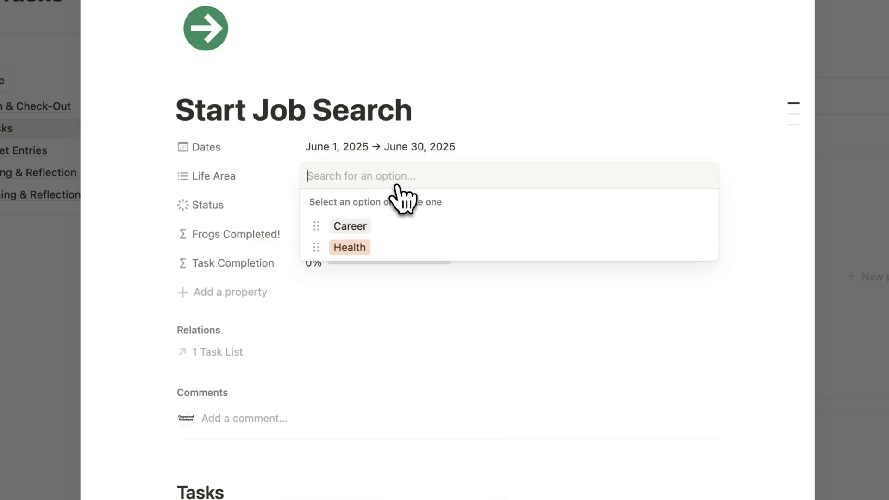
left_click(398, 227)
left_click(497, 118)
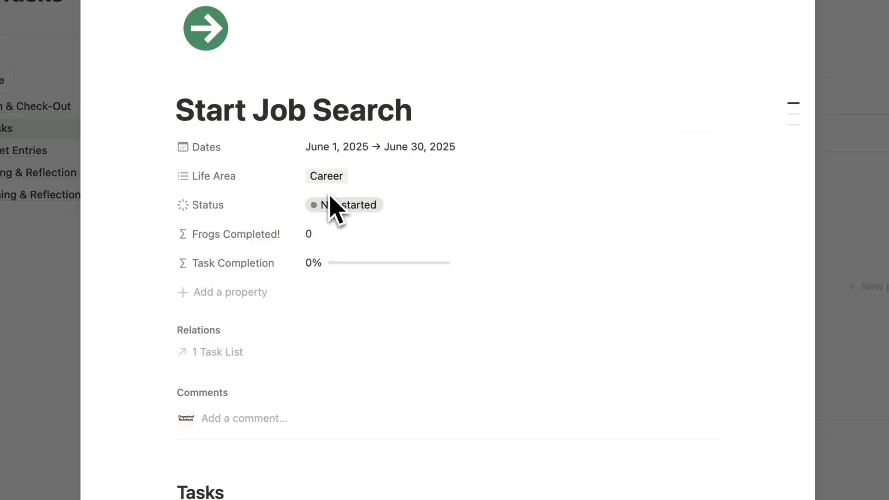
left_click(365, 209)
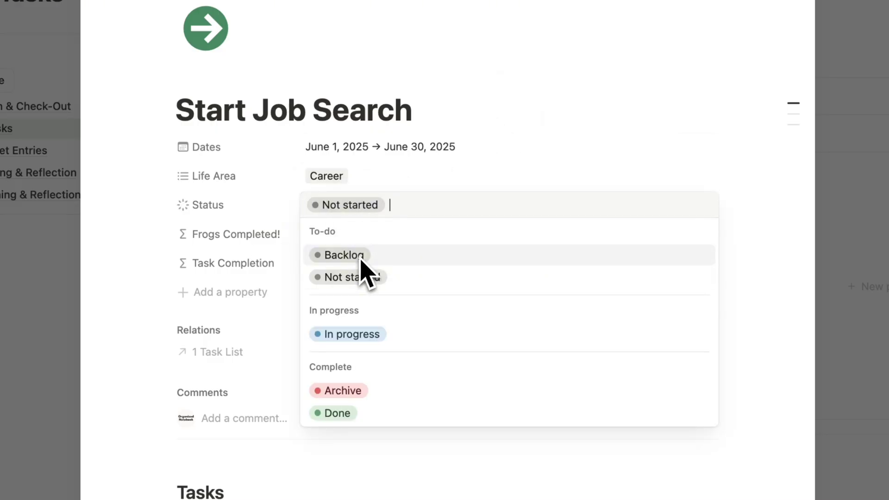
left_click(370, 332)
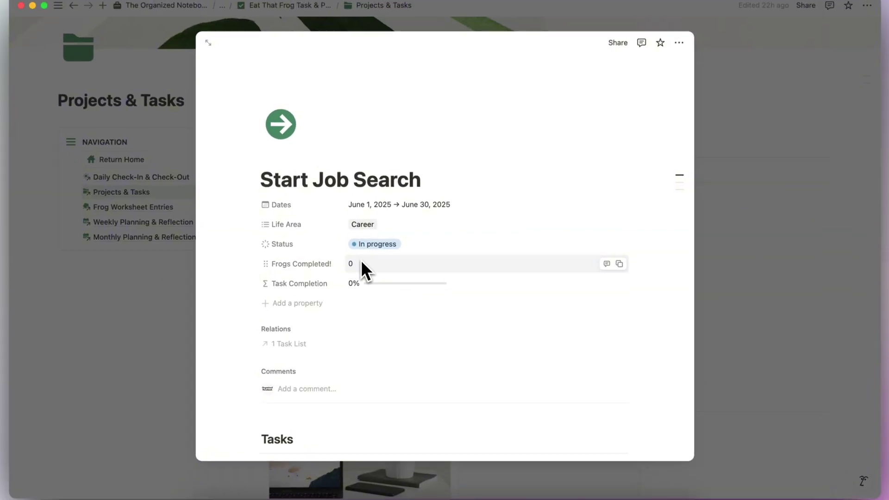
Step: Add a new task row to the project's Tasks table with a three-frog rating
scroll(367, 272, "down", 5)
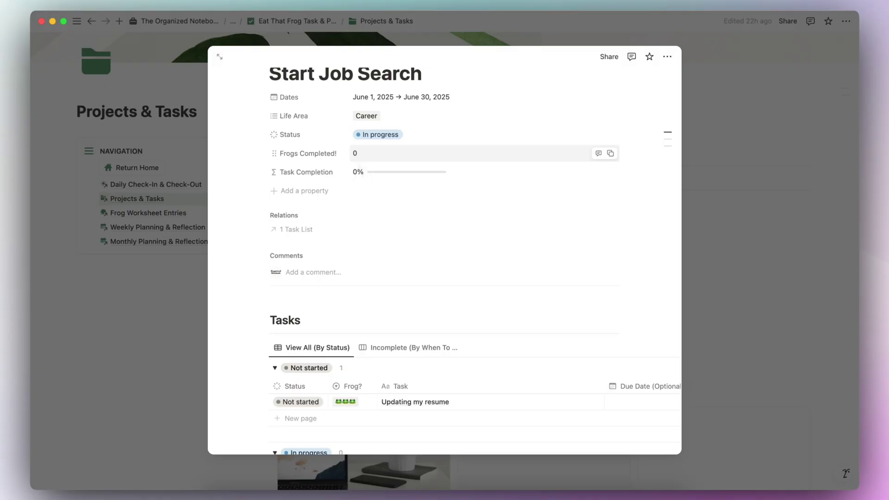
mouse_move(369, 174)
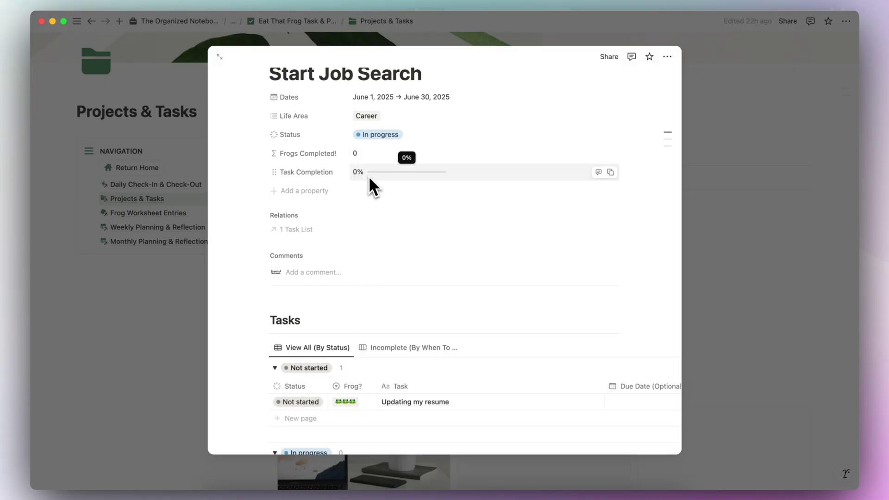
scroll(369, 177, "down", 5)
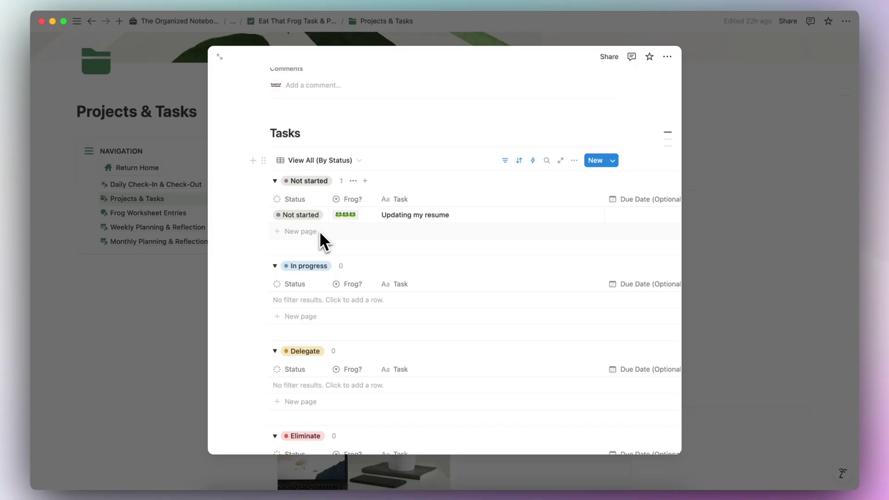
scroll(323, 241, "up", 5)
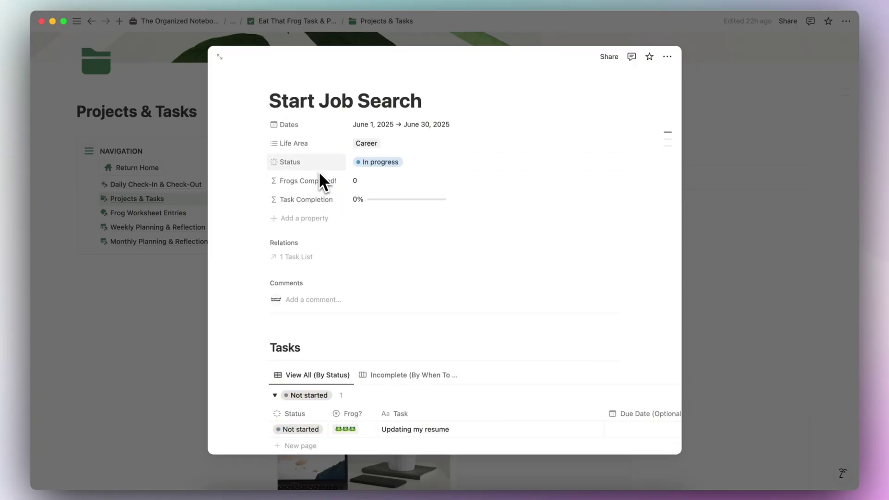
scroll(393, 171, "down", 10)
scroll(391, 169, "up", 2)
left_click(327, 177)
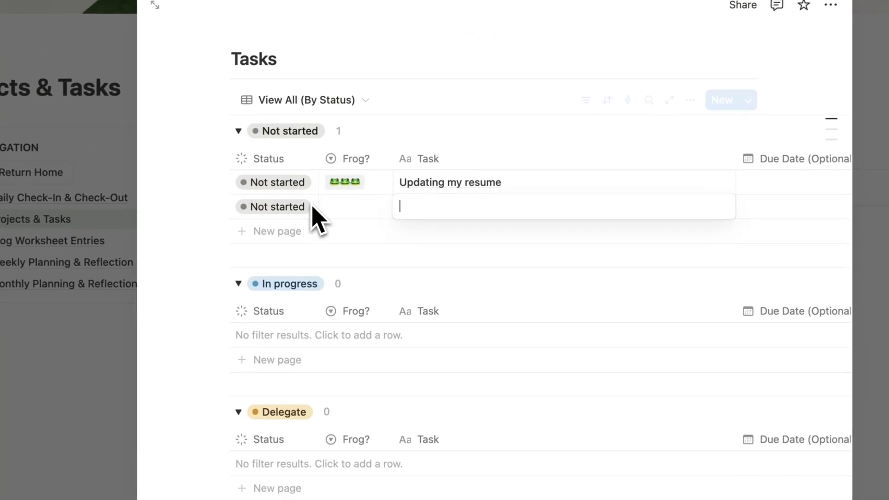
key("Escape")
left_click(354, 210)
left_click(371, 256)
Step: Name the new task 'Gather 5 references'
left_click(513, 214)
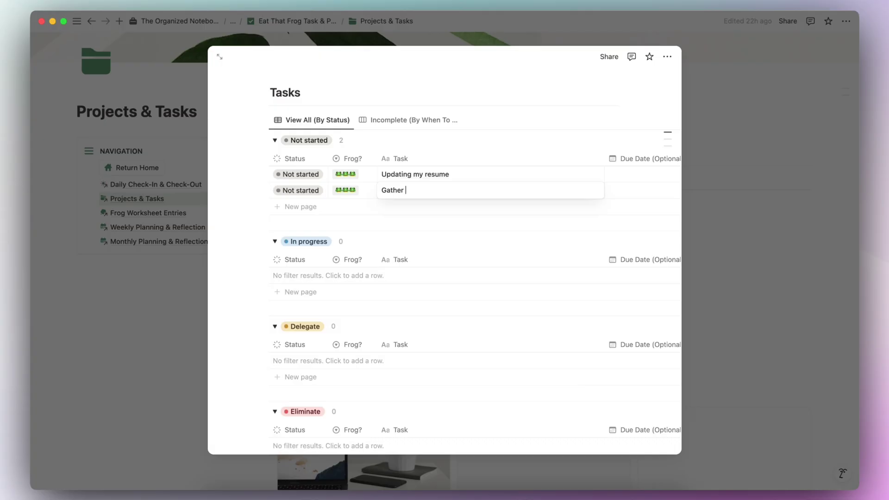
type("5 references")
key("Escape")
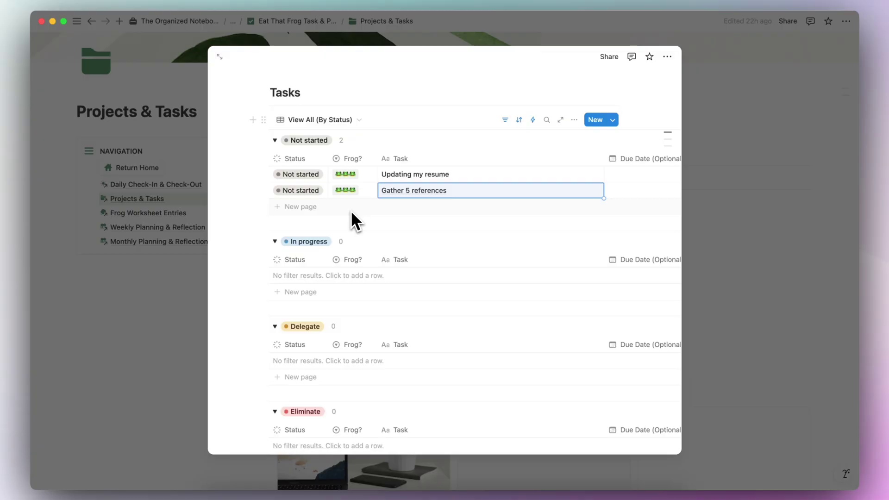
scroll(354, 221, "down", 15)
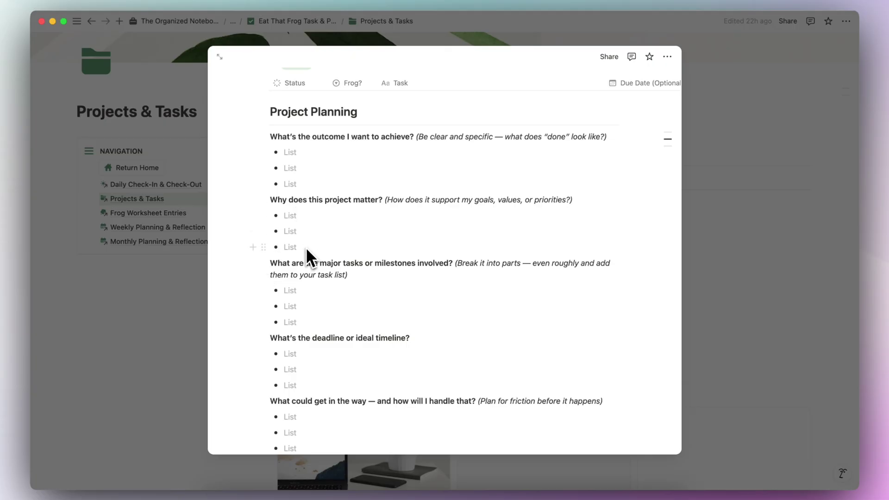
scroll(308, 256, "down", 2)
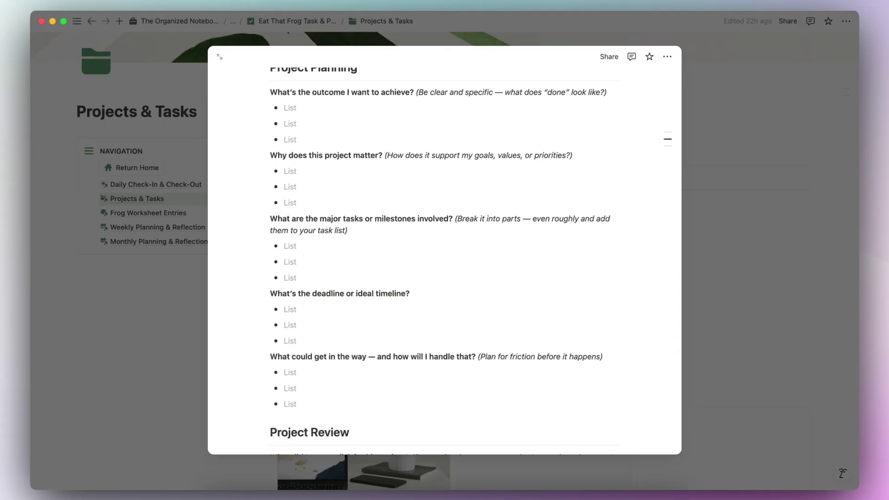
scroll(475, 261, "down", 2)
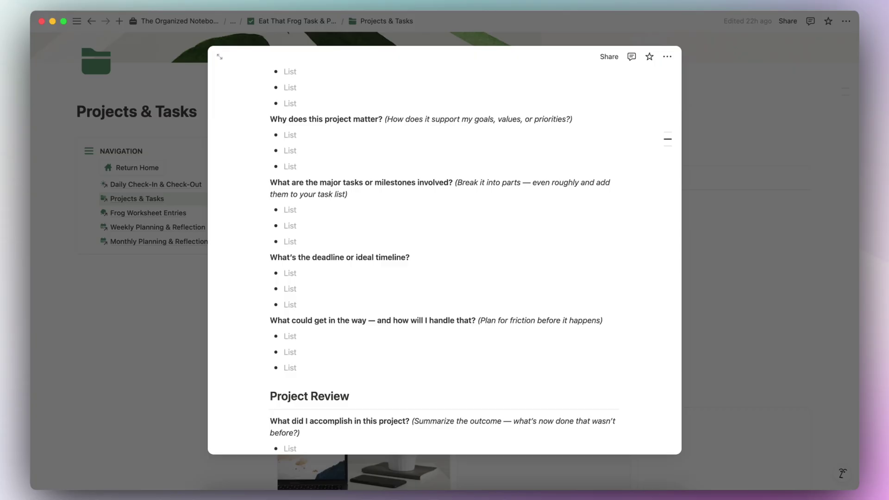
scroll(294, 207, "down", 10)
scroll(293, 205, "down", 3)
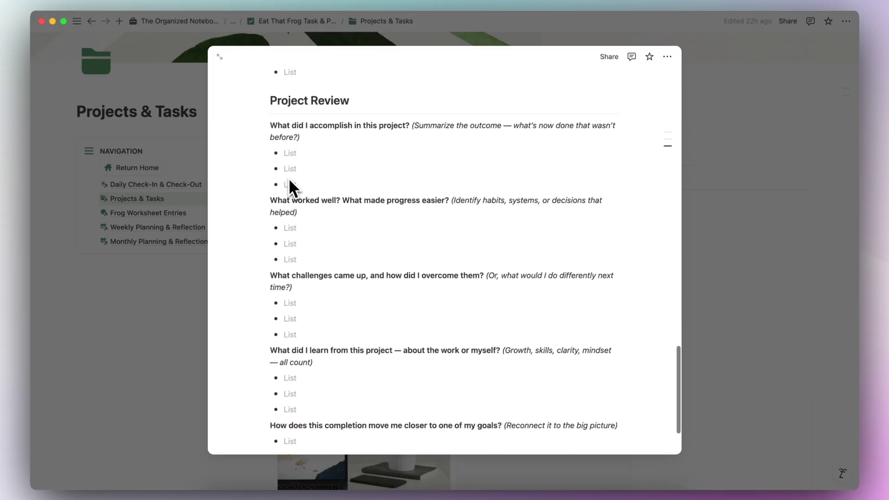
scroll(282, 372, "down", 2)
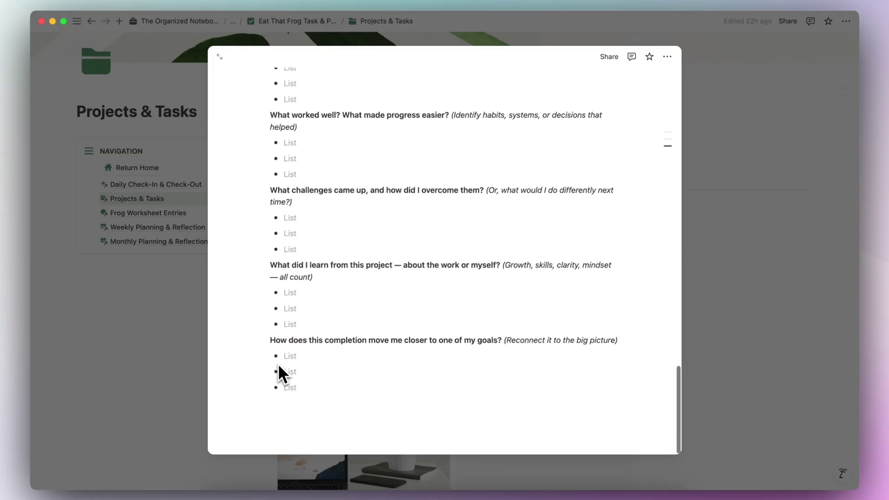
scroll(281, 373, "up", 15)
scroll(280, 370, "up", 20)
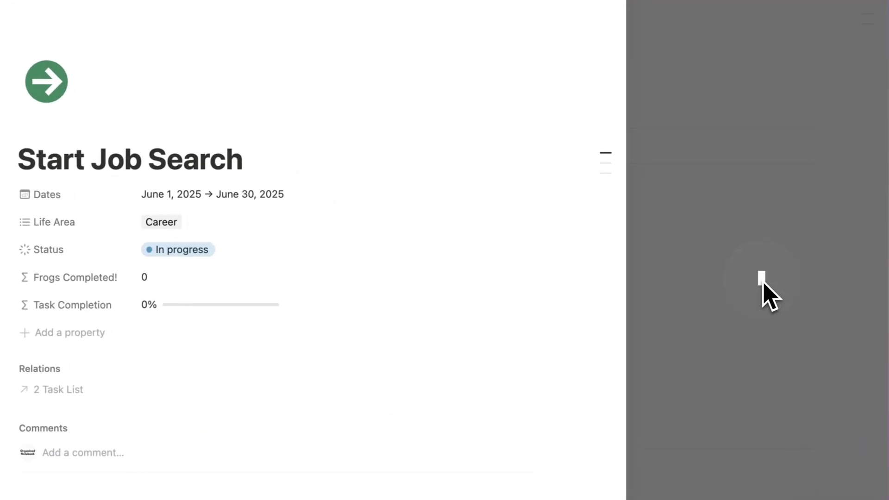
Step: Open the Start Job Search project from the In Progress projects
left_click(773, 277)
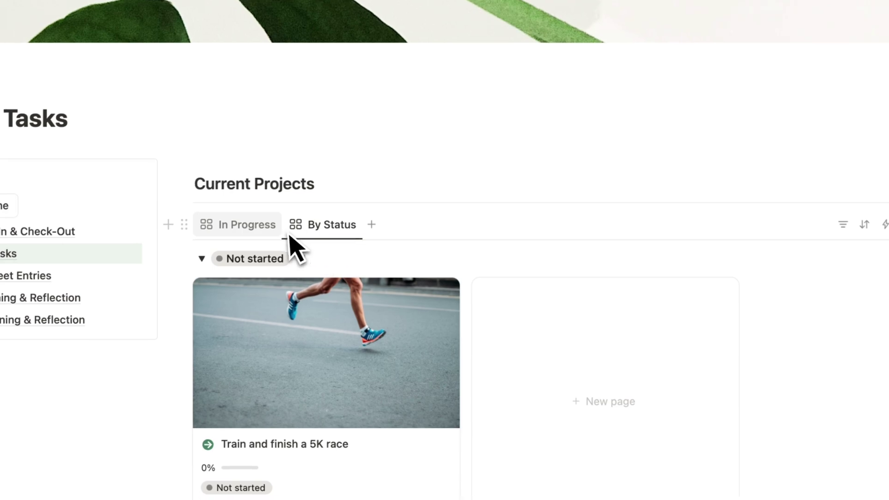
left_click(97, 163)
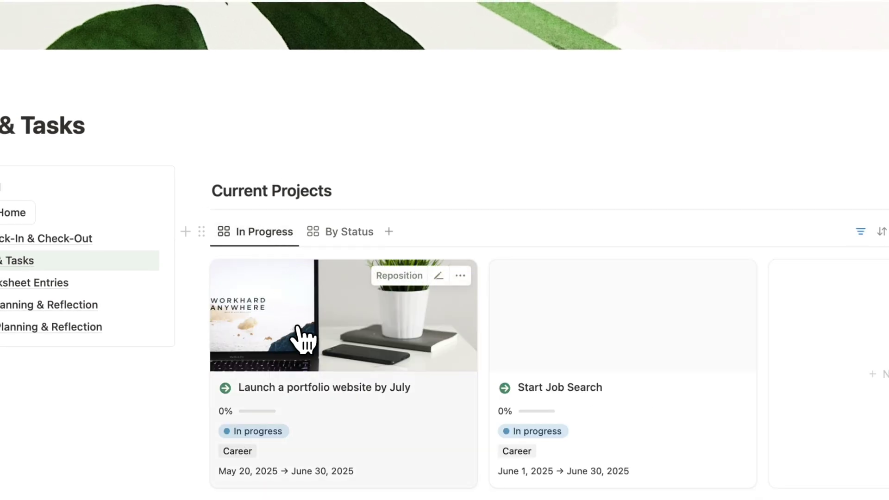
scroll(300, 342, "down", 2)
left_click(634, 325)
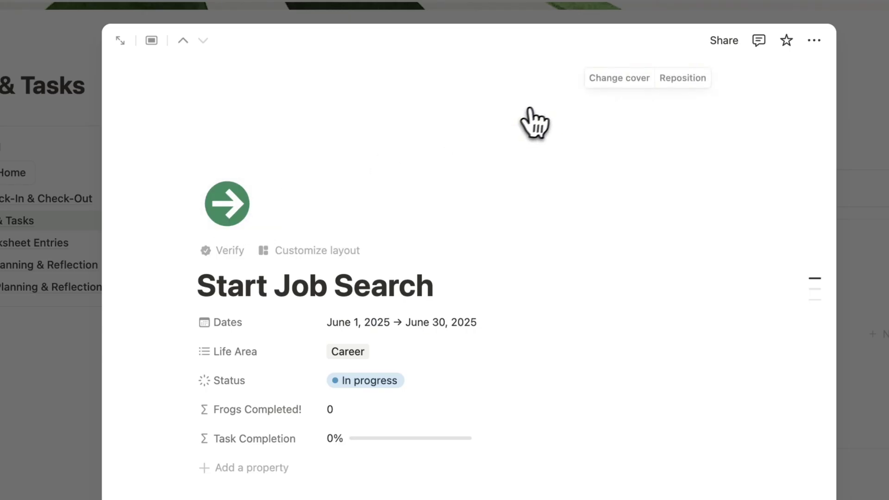
Step: Search Unsplash for 'job search' and set the laptop-typing photo as the cover
left_click(619, 78)
left_click(573, 115)
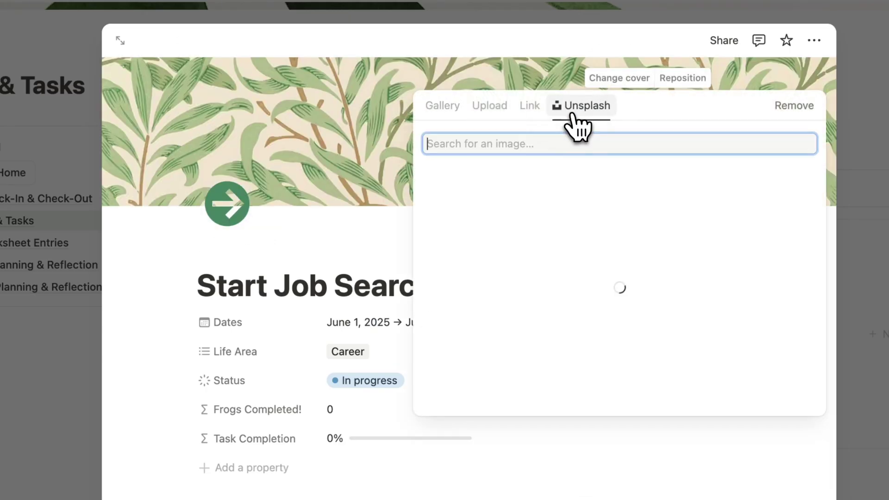
type("job se")
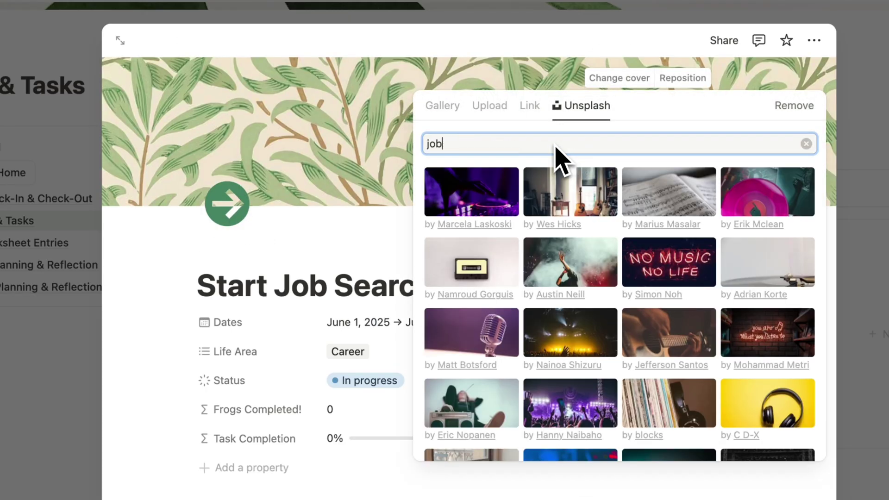
type("arch")
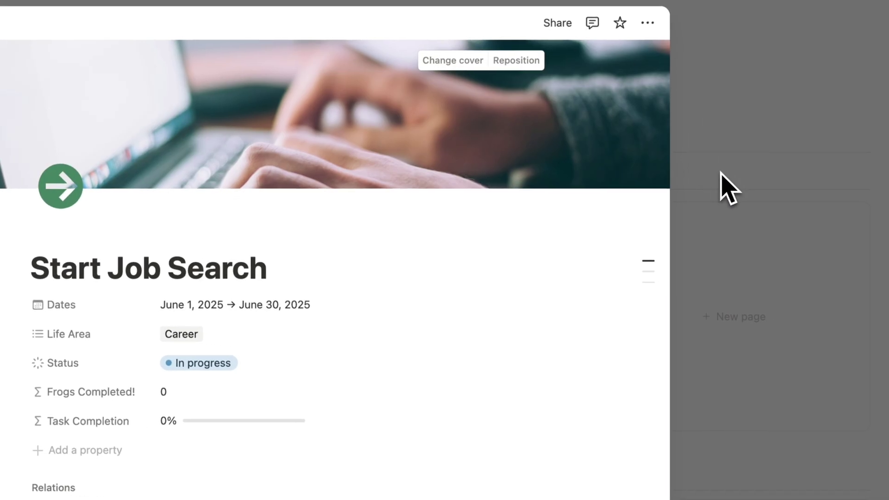
left_click(730, 188)
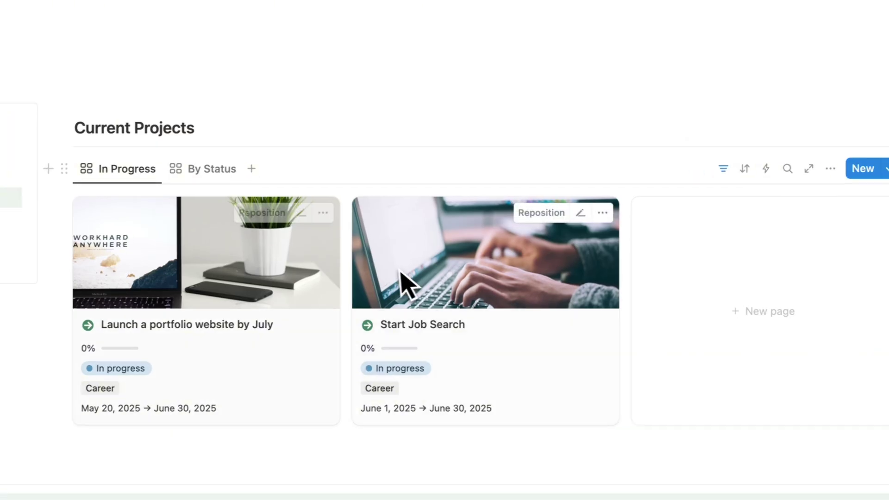
scroll(360, 224, "down", 10)
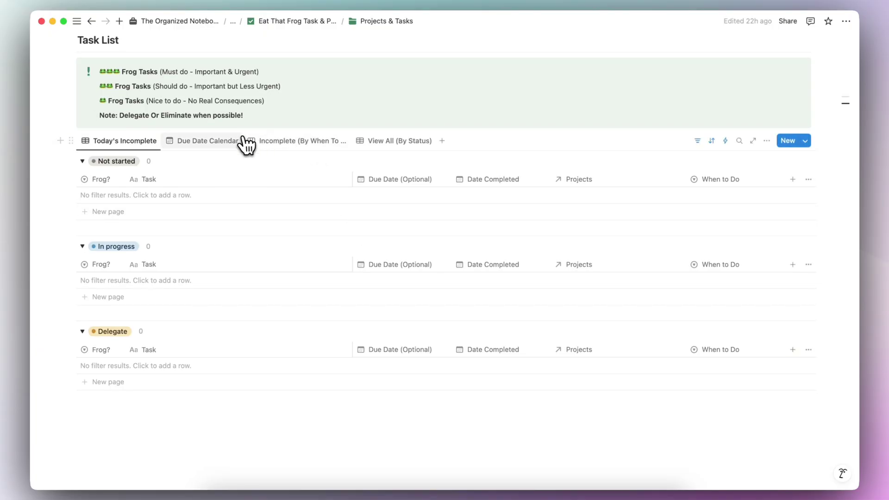
Step: View the May 2025 Due Date Calendar, then switch to the Incomplete (By When To Do) board
left_click(220, 144)
scroll(284, 254, "down", 5)
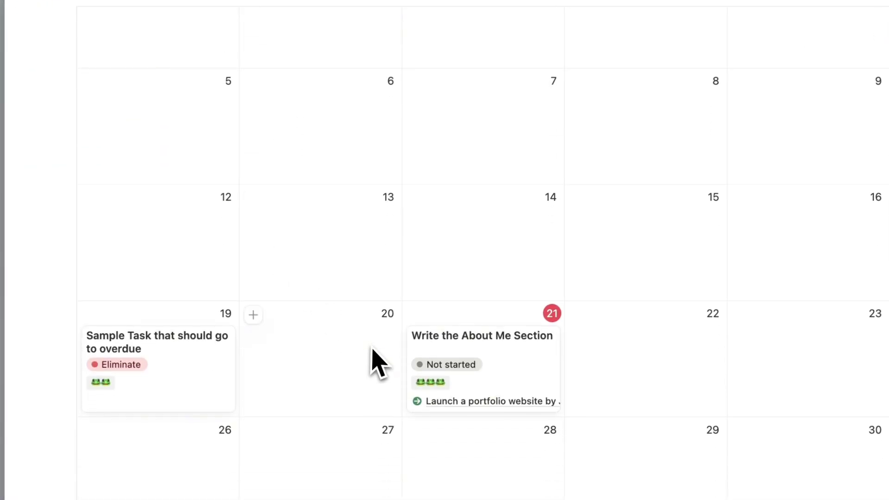
scroll(371, 349, "up", 5)
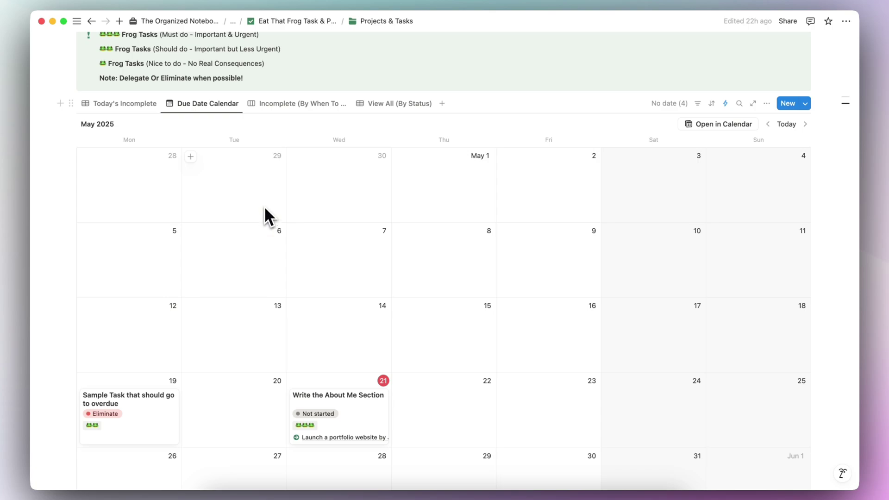
scroll(203, 130, "up", 1)
left_click(297, 131)
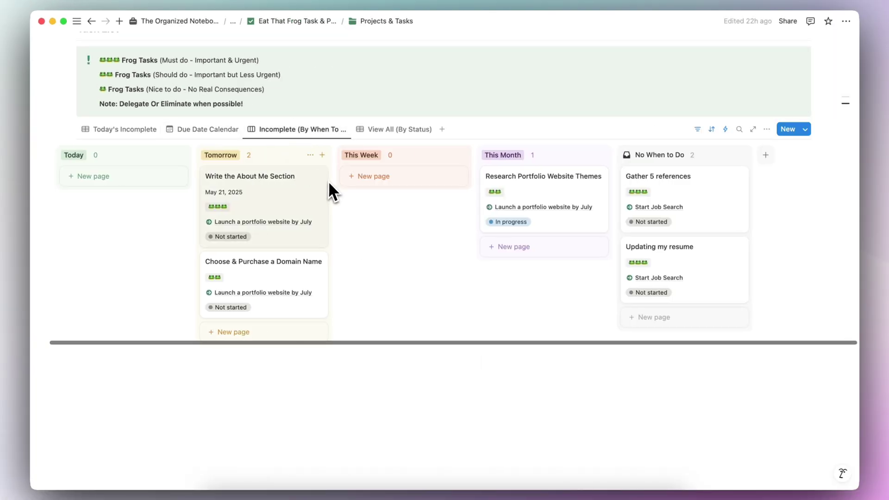
Step: Check the Not started status of 'Write the About Me Section' under Tomorrow
mouse_move(331, 184)
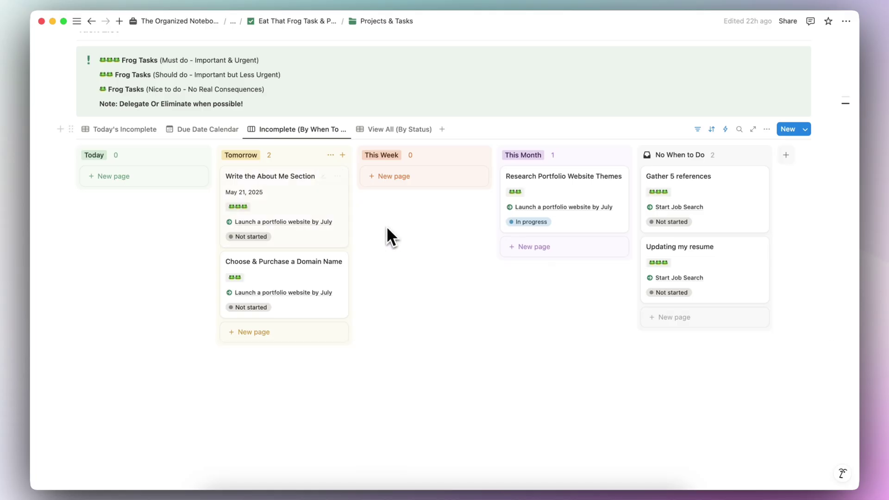
mouse_move(504, 197)
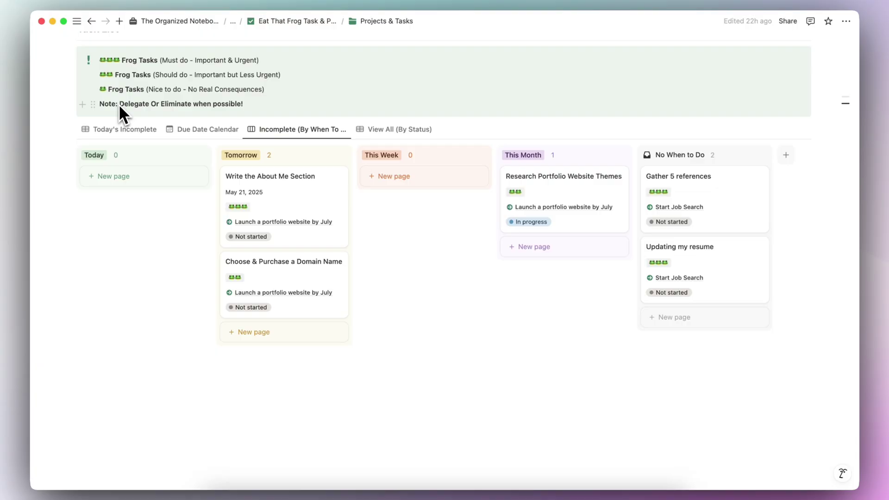
left_click(251, 237)
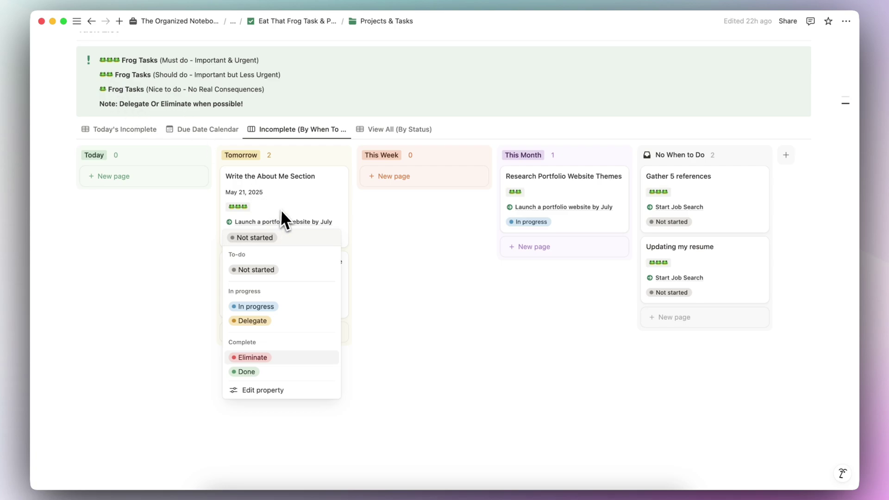
Step: Show all tasks by status and collapse the Not started, In progress and Delegate groups
key("Escape")
left_click(399, 129)
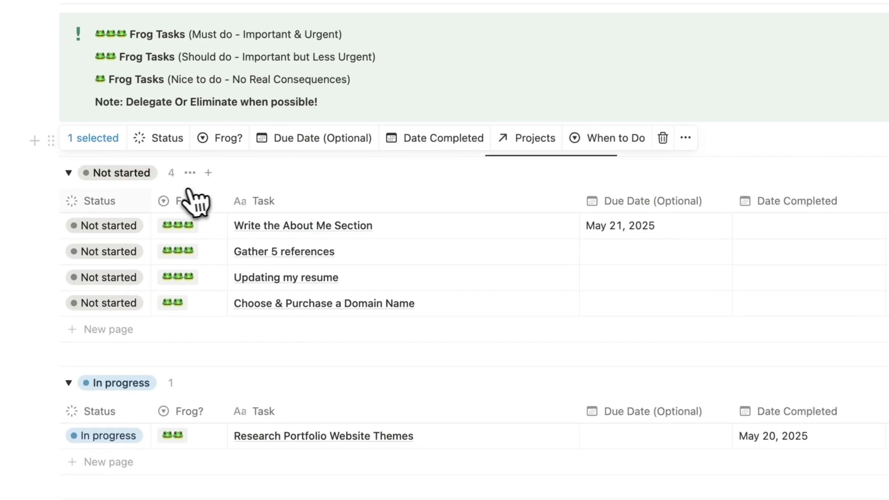
left_click(47, 161)
left_click(48, 193)
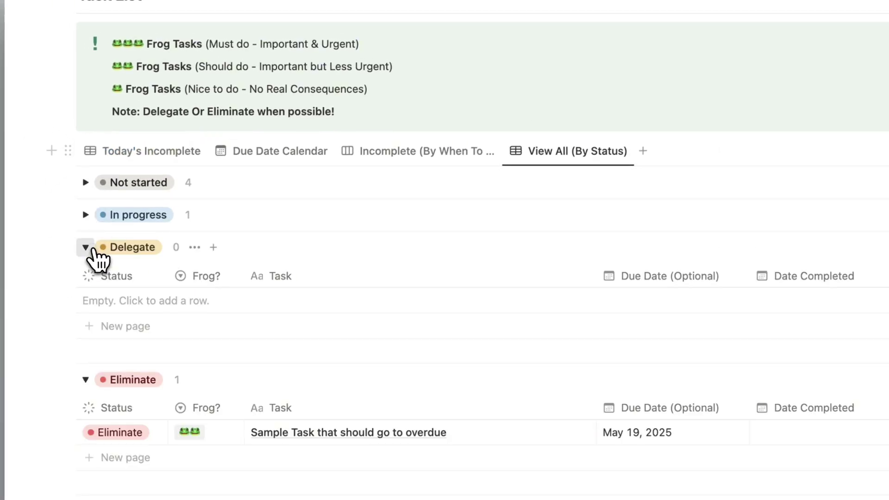
left_click(86, 247)
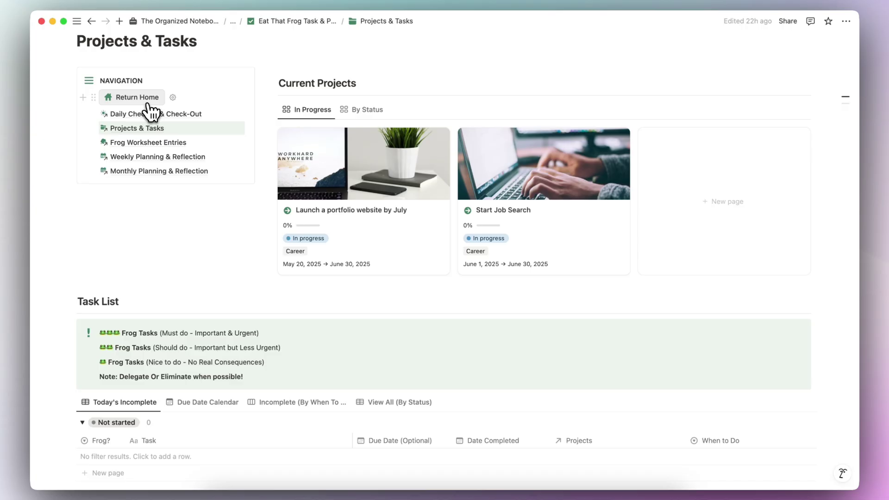
Step: Go back to the planner home and open the Daily Check-In & Check-Out page
left_click(146, 105)
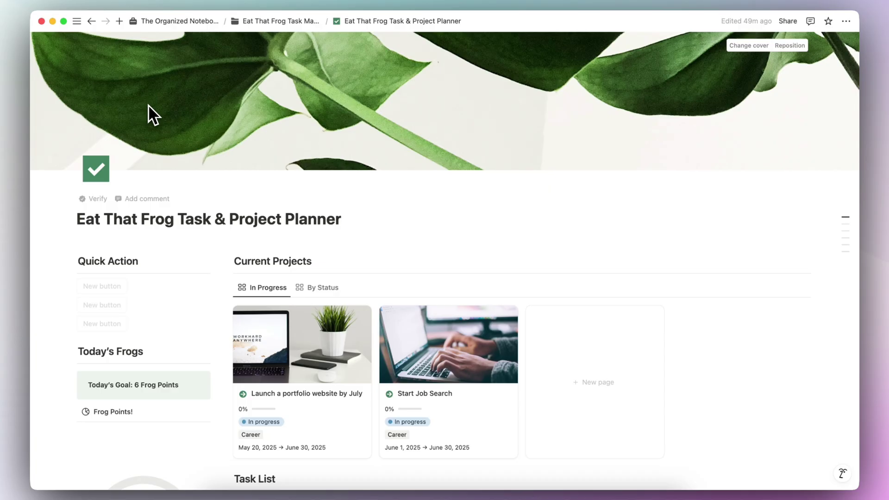
scroll(190, 147, "down", 10)
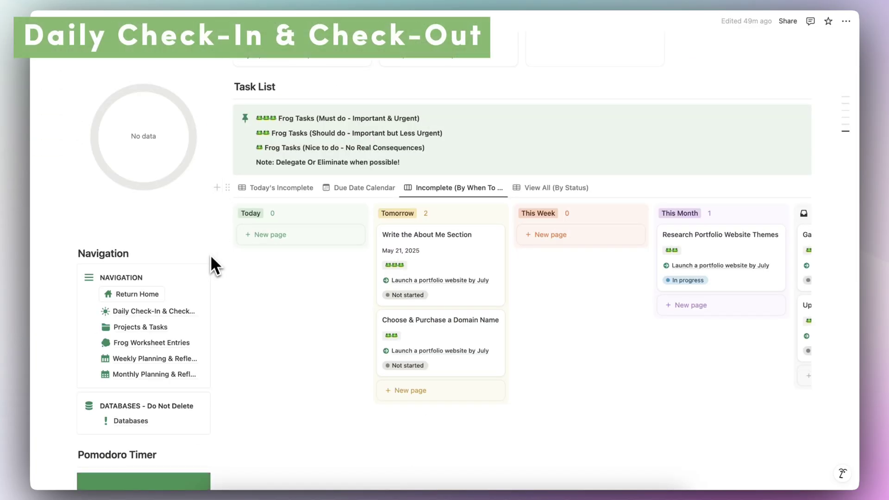
left_click(157, 311)
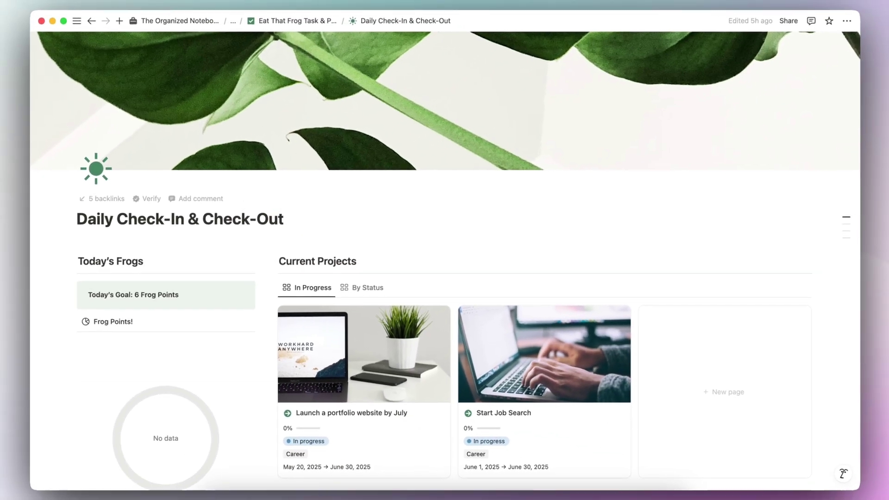
Step: Expand Start Your Day to reveal the Today (Start) reflection table
scroll(237, 187, "down", 5)
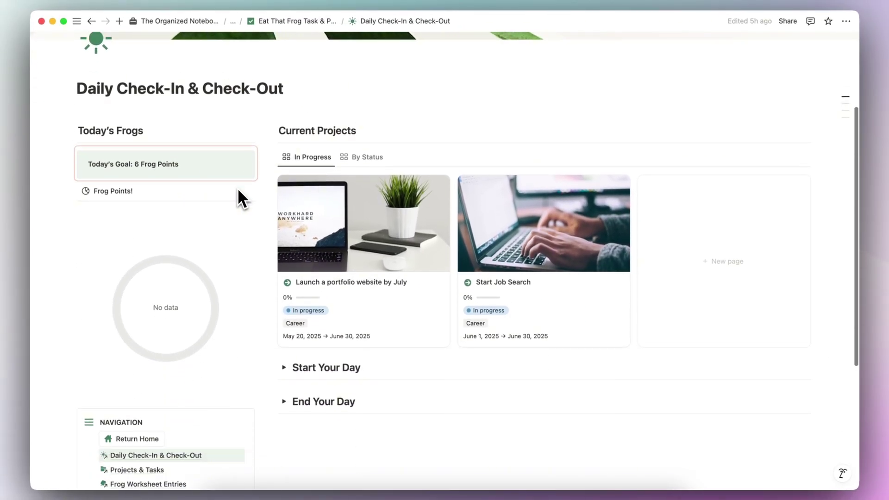
left_click_drag(135, 151, 196, 153)
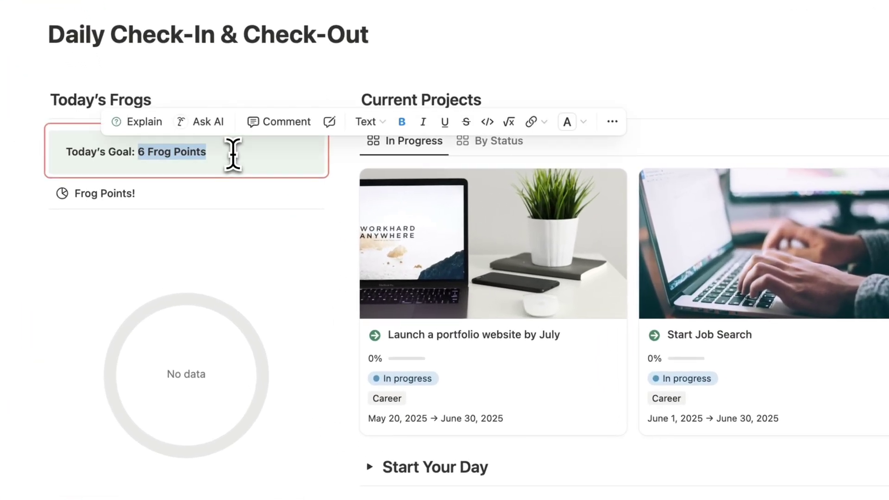
left_click(485, 98)
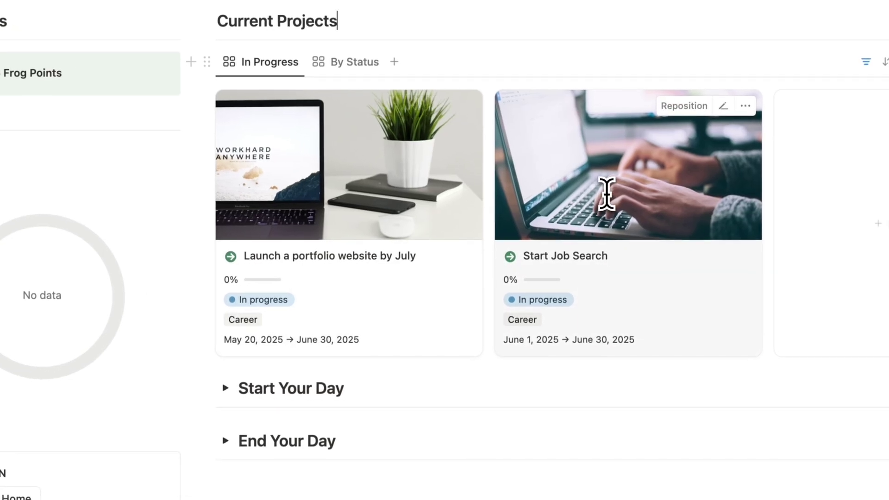
left_click(225, 389)
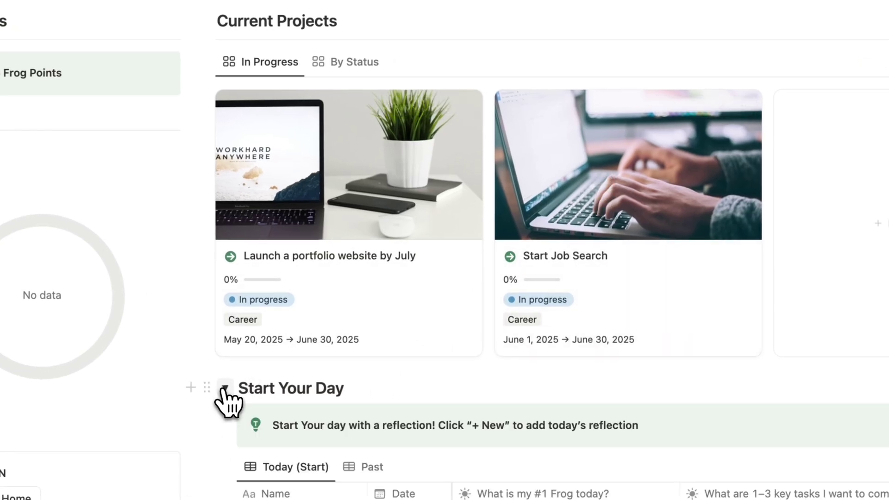
scroll(227, 403, "down", 6)
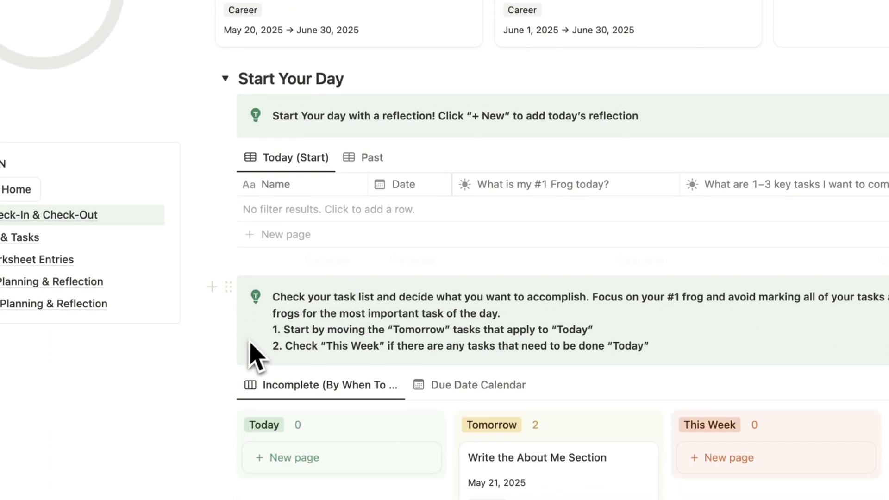
Step: Add a new Today's Thoughts & Reflection entry to the Today (Start) table
left_click(316, 242)
key("Escape")
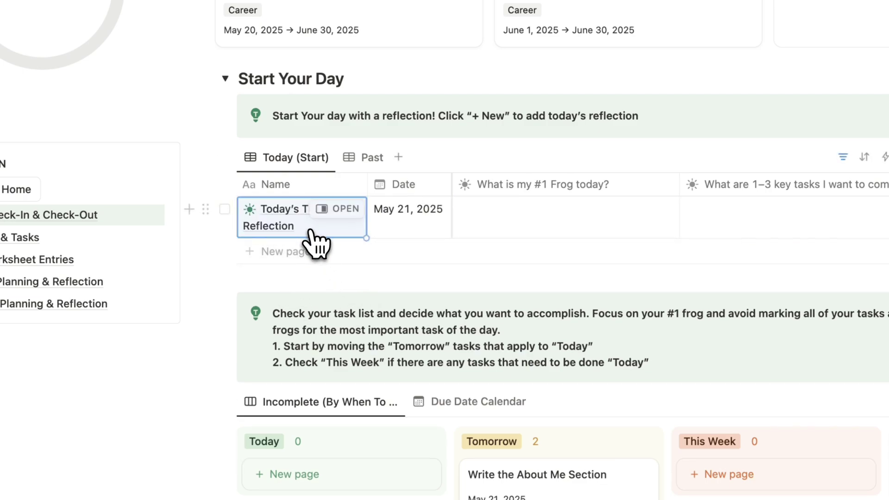
scroll(367, 232, "right", 2)
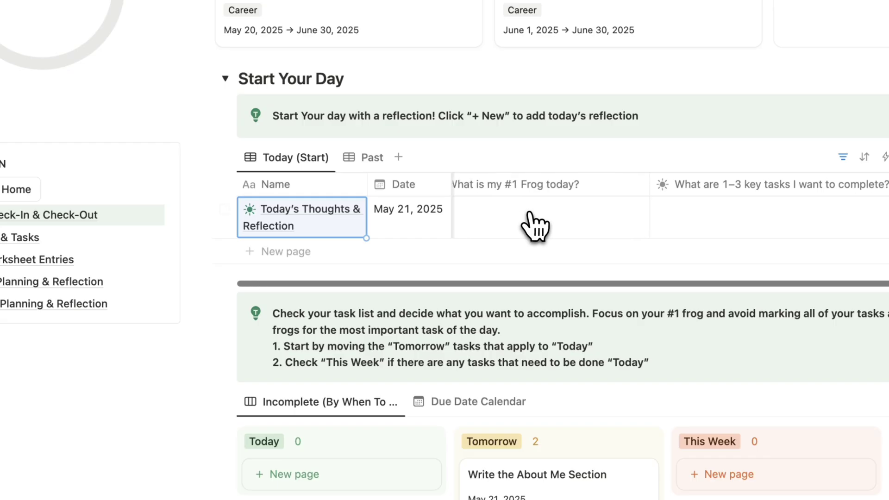
scroll(530, 227, "left", 2)
left_click(551, 223)
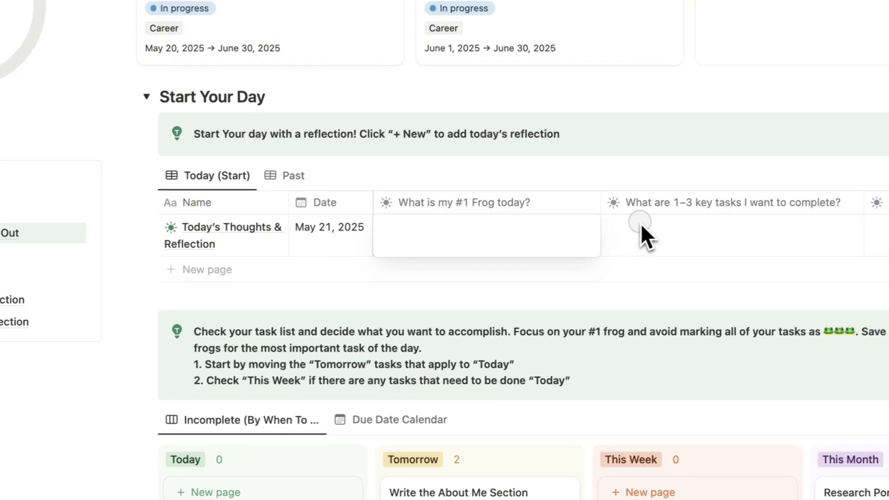
left_click(652, 221)
scroll(672, 241, "right", 3)
scroll(669, 237, "left", 3)
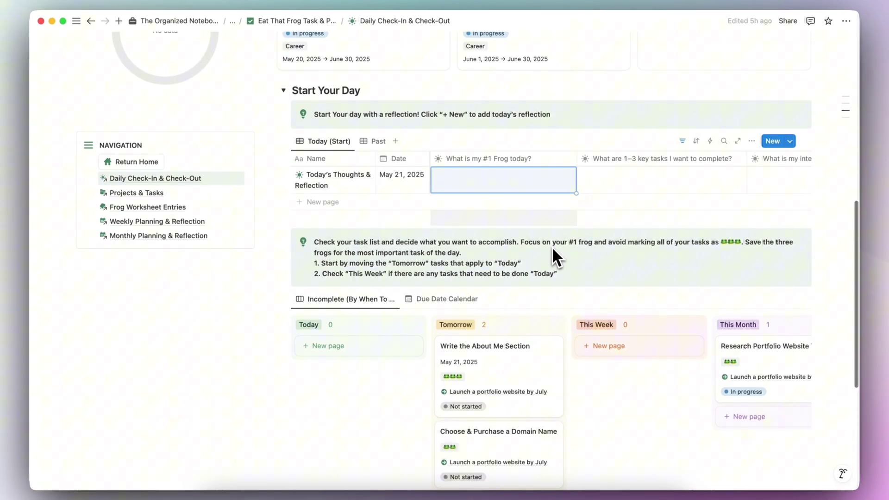
scroll(553, 250, "down", 4)
scroll(552, 256, "right", 5)
scroll(560, 261, "left", 5)
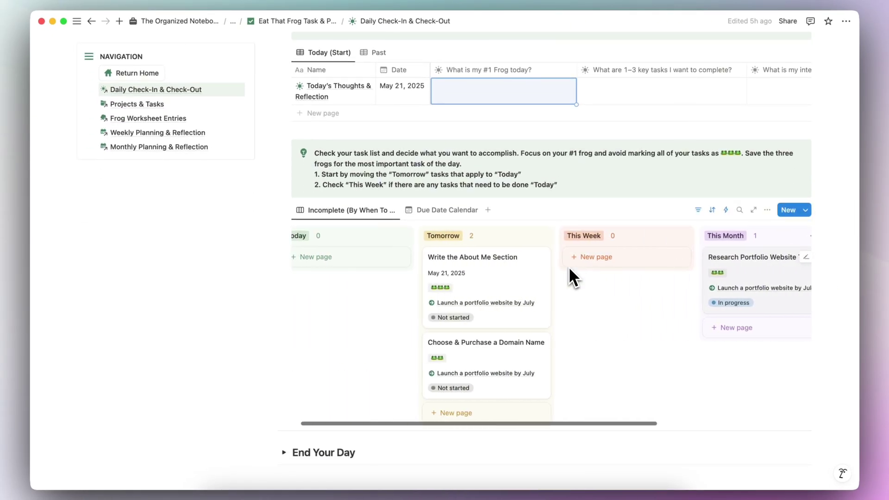
scroll(569, 267, "up", 3)
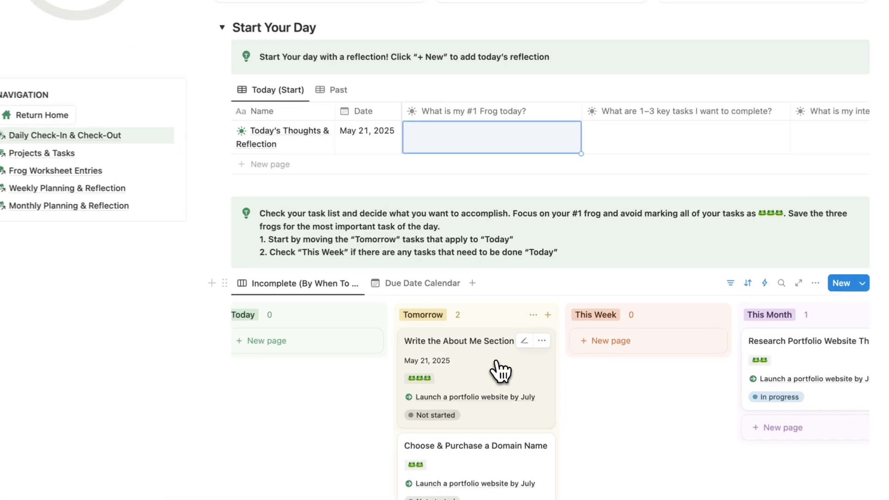
Step: Fill the #1 Frog cell with a mention of the Write the About Me Section task
right_click(511, 340)
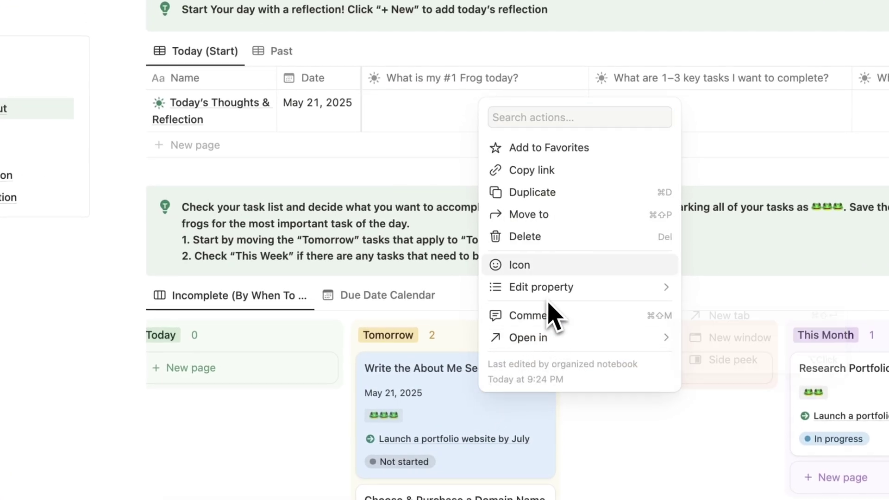
left_click(532, 178)
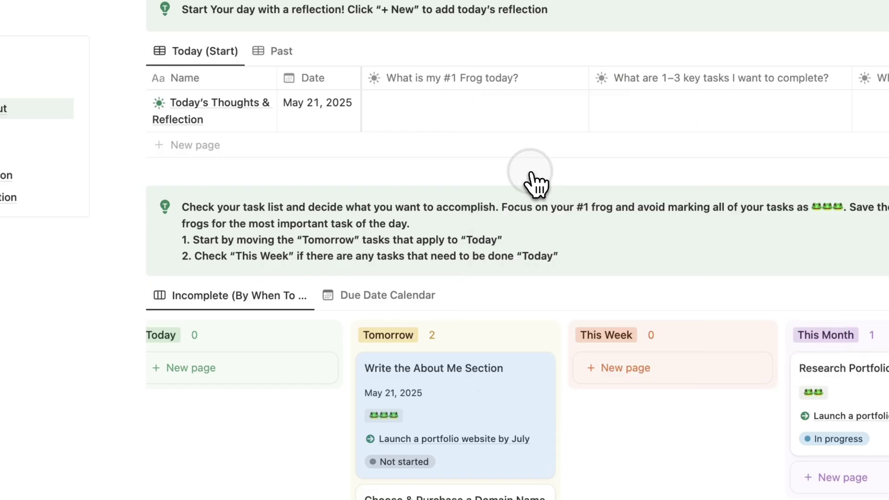
left_click(420, 128)
left_click(476, 194)
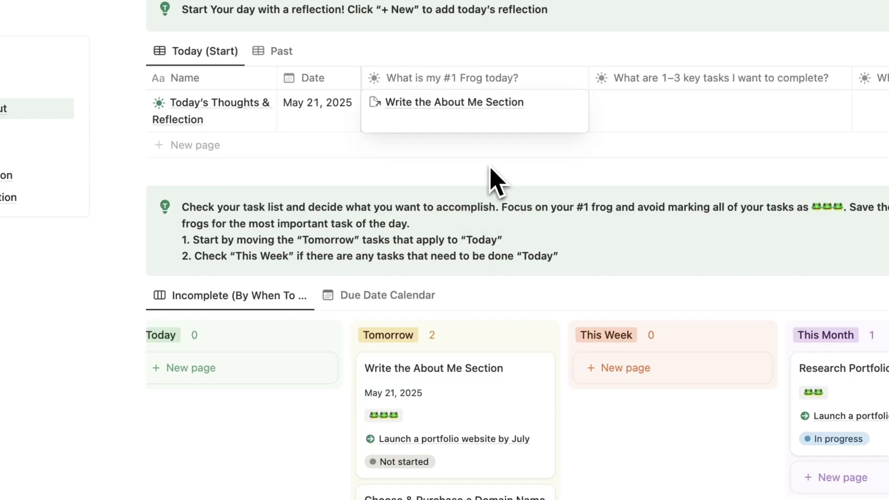
key("Escape")
Step: Answer the key tasks and today's intention or theme prompts
scroll(509, 137, "right", 5)
left_click(526, 119)
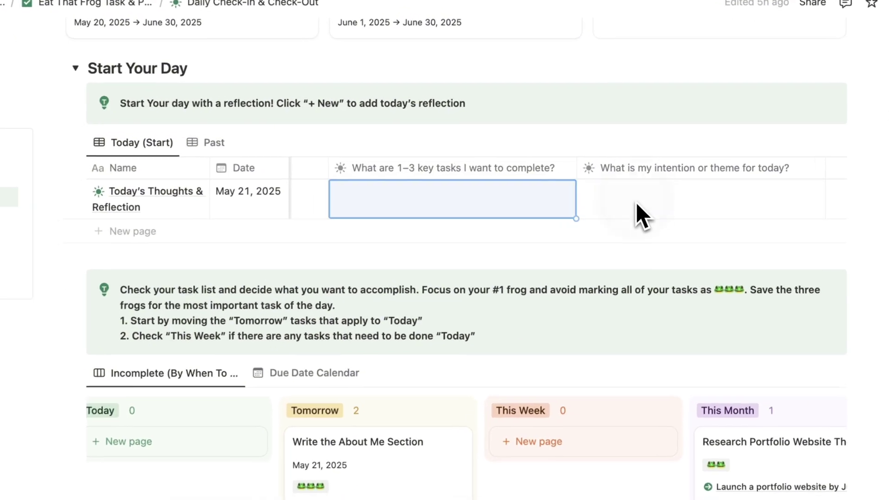
left_click(678, 158)
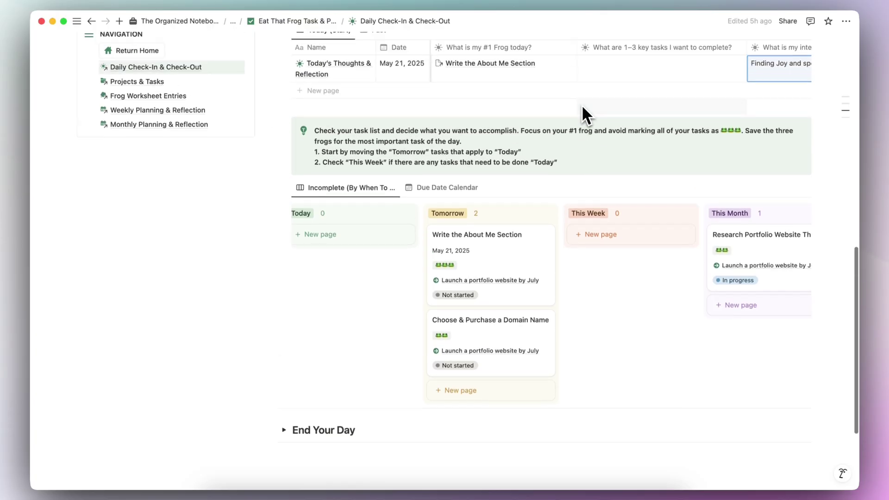
scroll(582, 109, "down", 3)
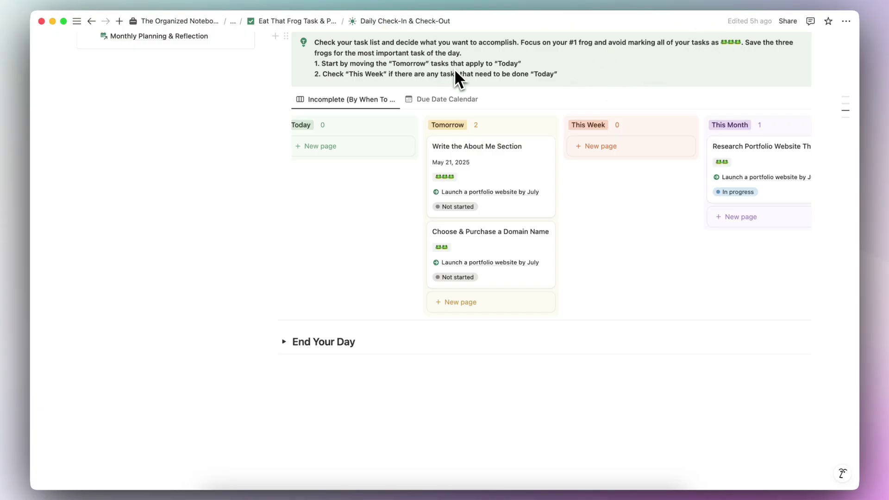
Step: Drag Write the About Me Section and Choose & Purchase a Domain Name from Tomorrow into Today
scroll(442, 125, "left", 1)
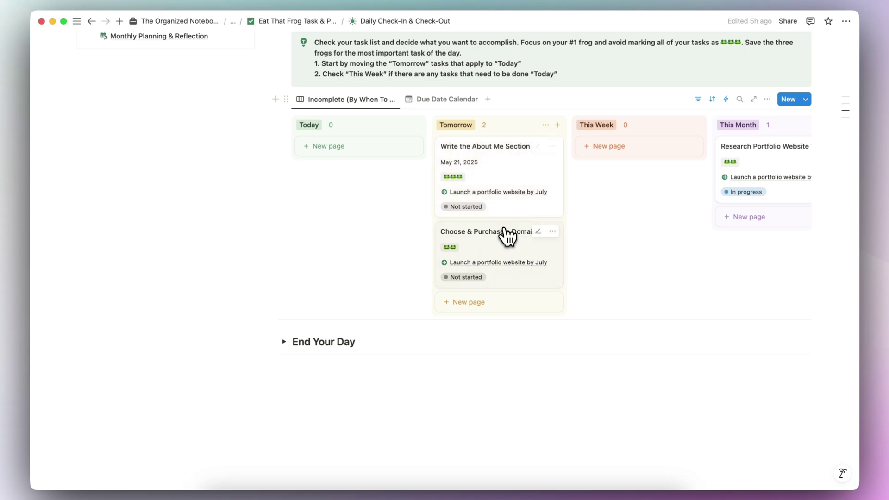
left_click_drag(527, 174, 400, 145)
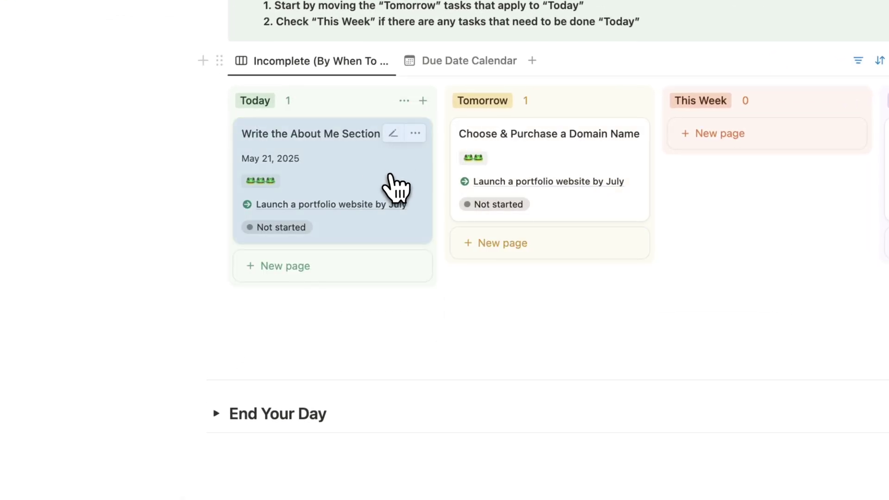
left_click_drag(554, 171, 397, 243)
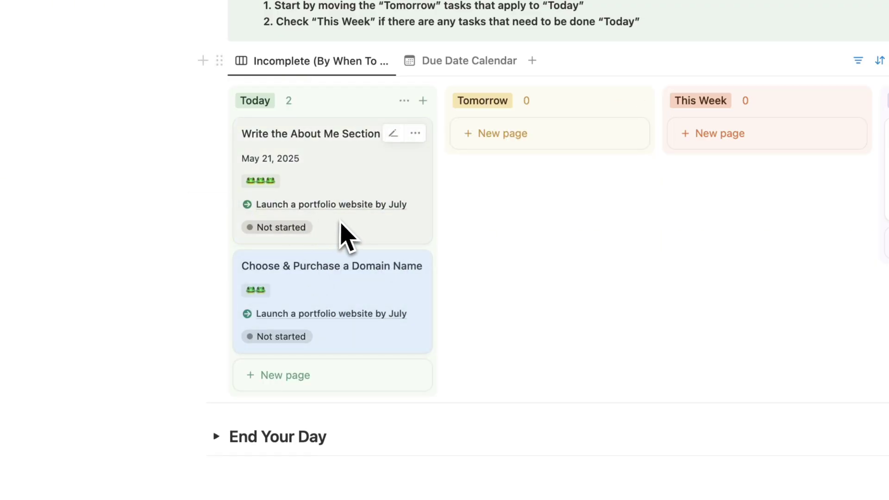
scroll(346, 237, "right", 3)
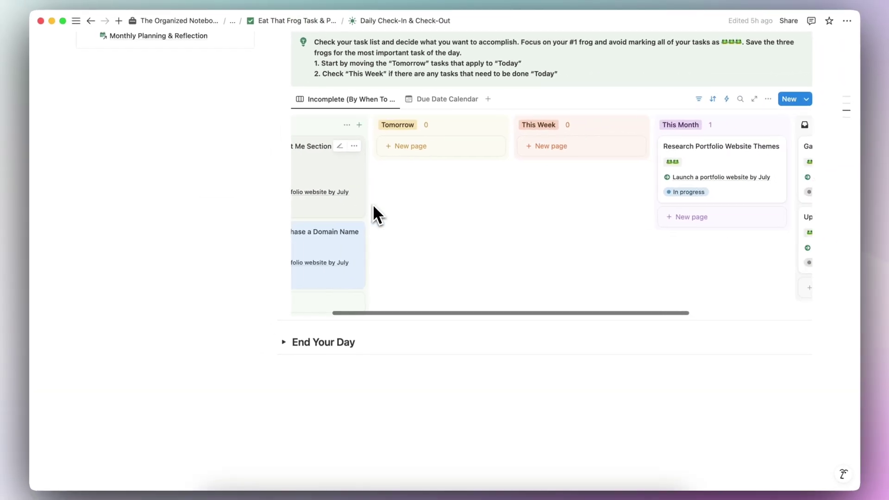
scroll(373, 205, "right", 5)
scroll(638, 179, "left", 2)
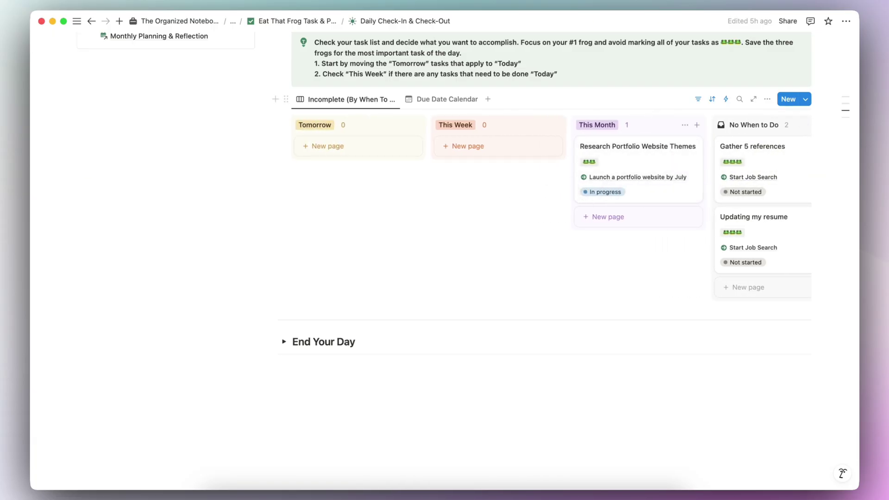
scroll(551, 209, "left", 3)
left_click(389, 188)
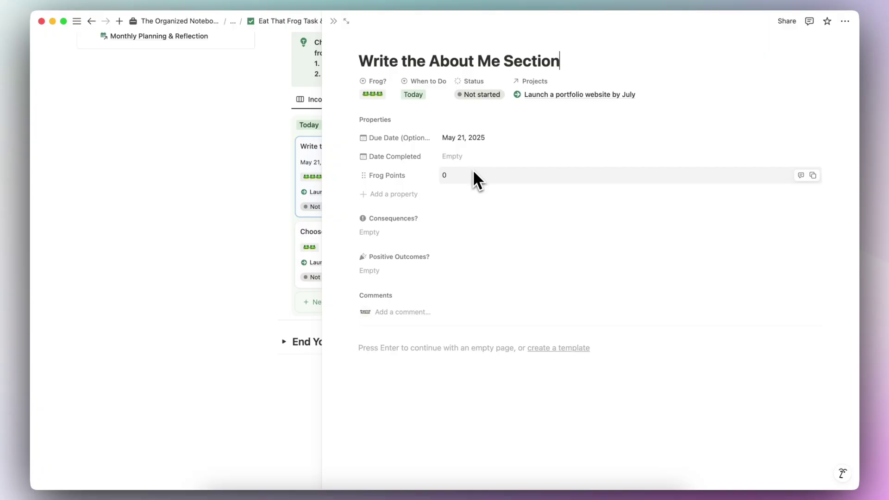
left_click(406, 233)
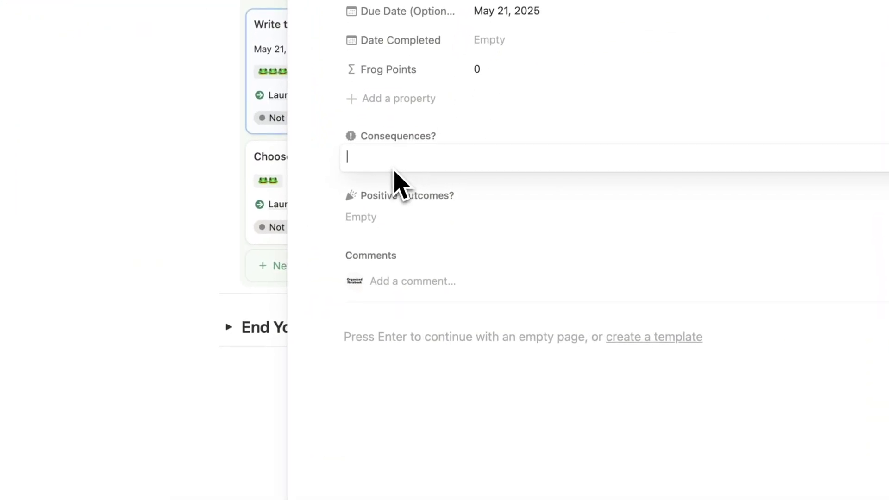
left_click(379, 215)
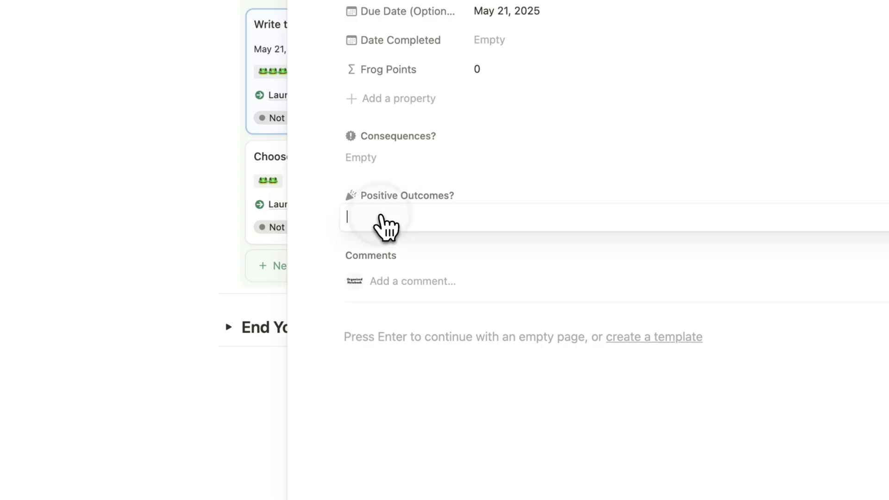
key("Escape")
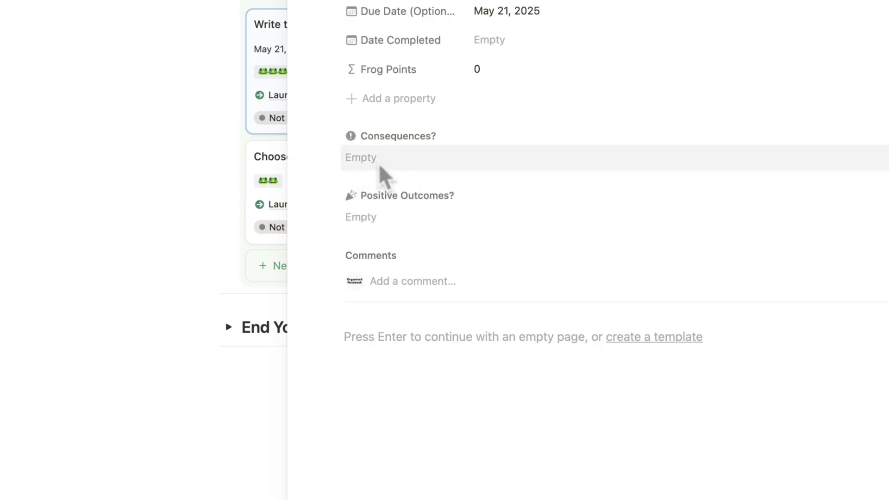
left_click(397, 337)
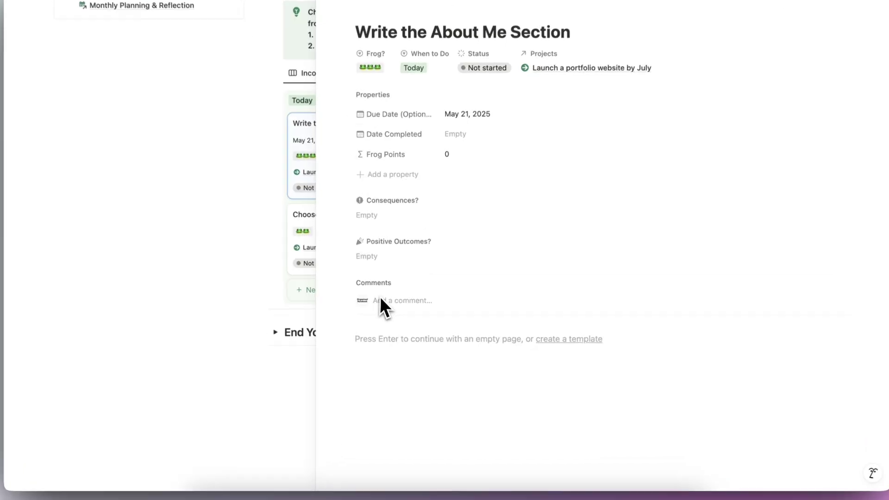
left_click(386, 338)
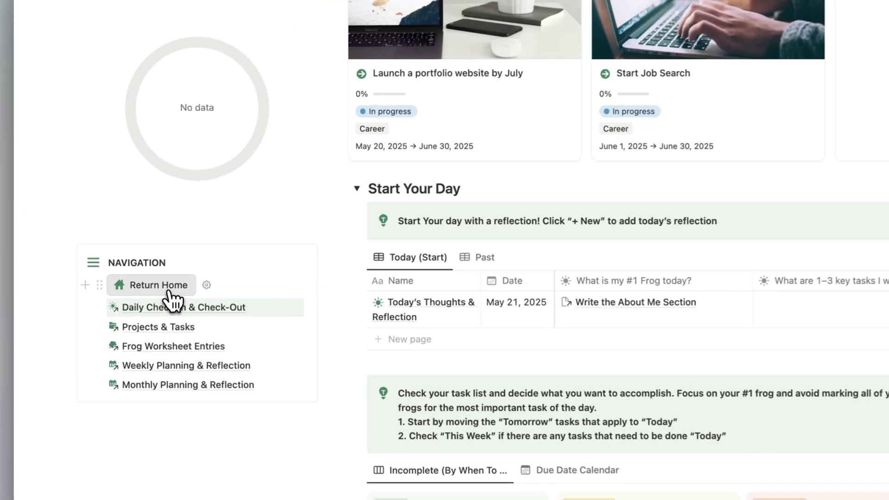
Step: Return home, switch to Today's Incomplete, and collapse the In progress and Delegate groups
left_click(152, 270)
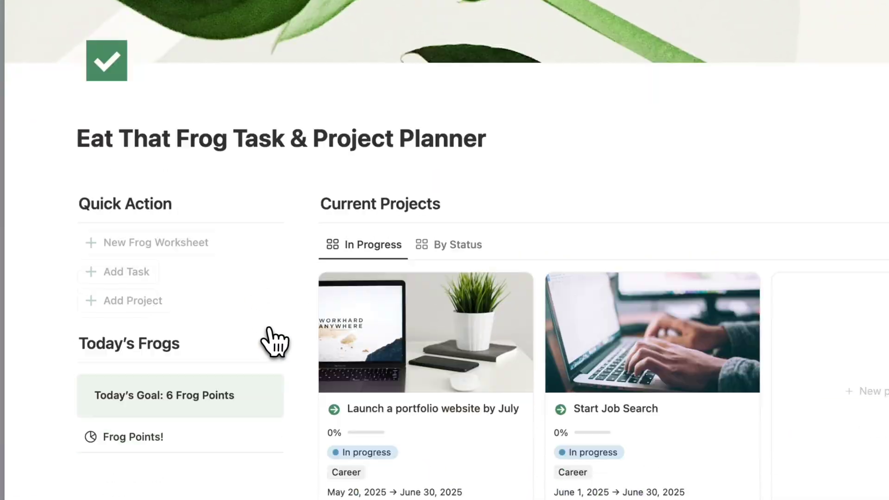
scroll(274, 342, "down", 10)
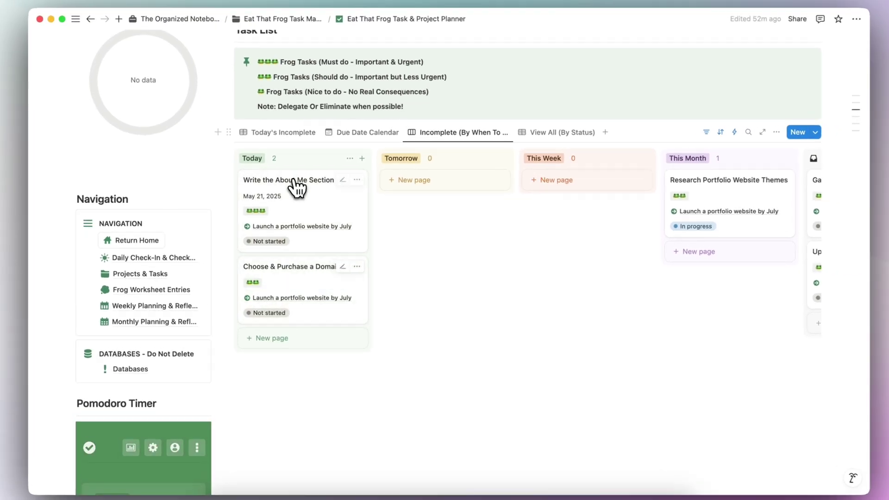
left_click(301, 132)
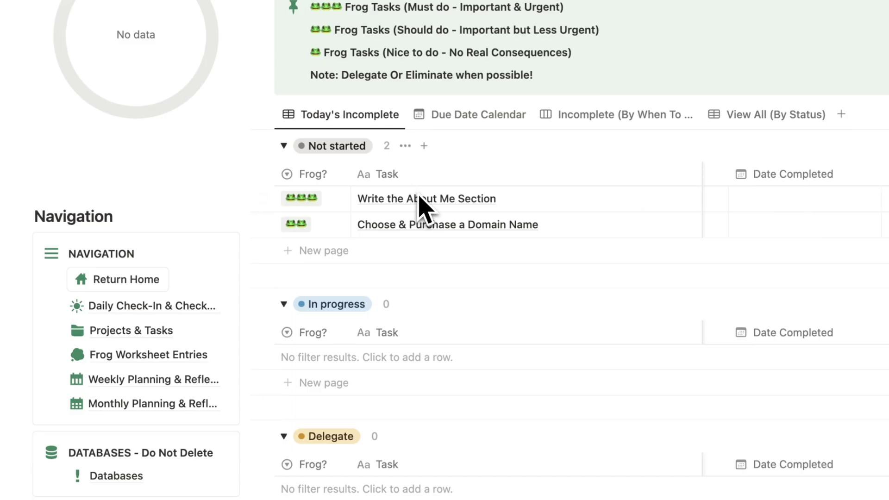
left_click(284, 304)
left_click(284, 337)
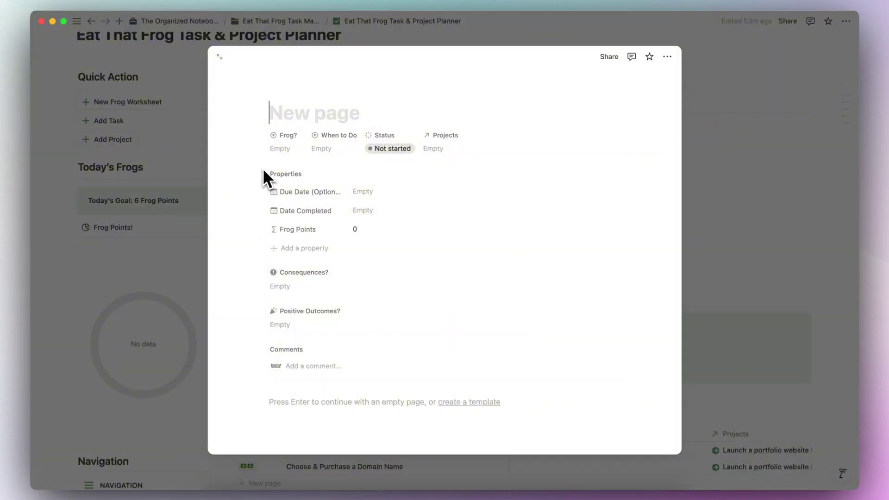
Step: Title the new task 'Write Cover Letter', then view the Incomplete (By When To Do) board
type("Write Cover Letter")
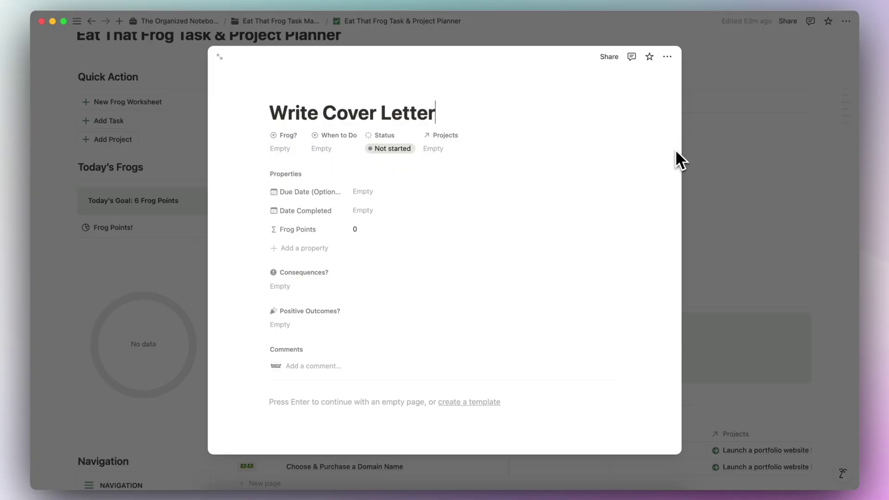
left_click(728, 200)
scroll(658, 291, "down", 5)
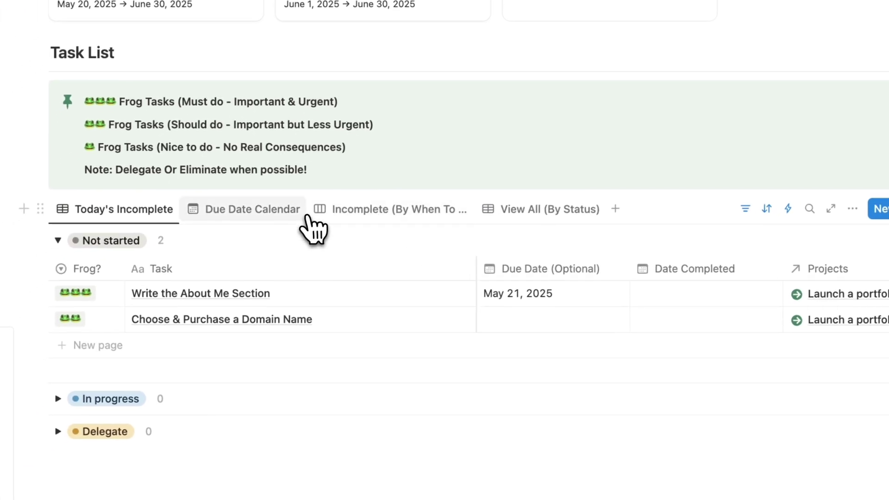
left_click(345, 209)
scroll(397, 268, "right", 5)
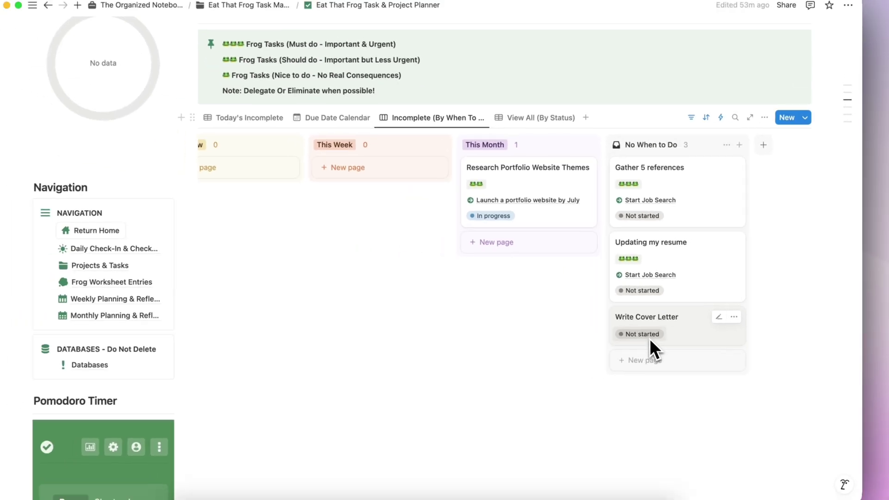
Step: Show all tasks by status with the Not started group expanded
scroll(644, 334, "up", 2)
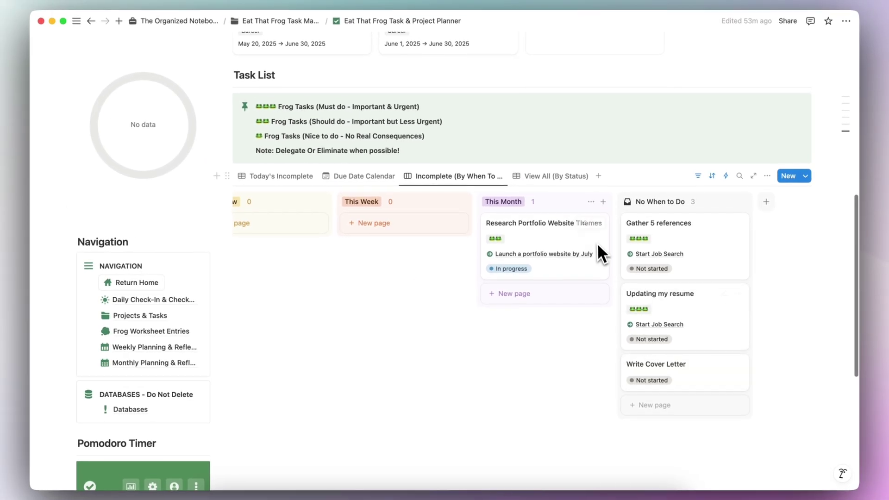
left_click(551, 178)
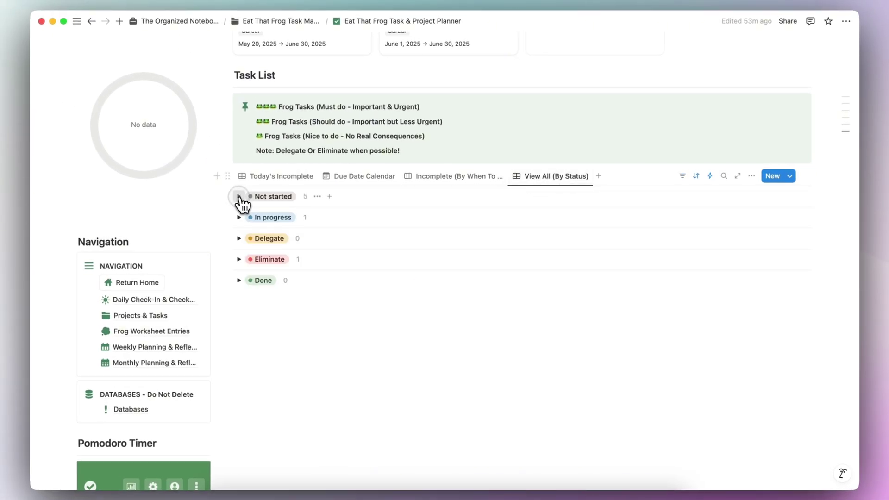
left_click(239, 197)
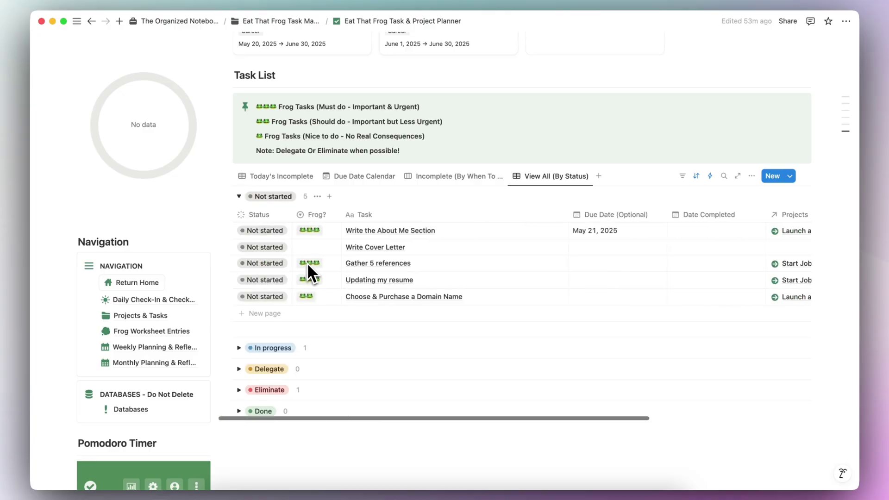
Step: Add a blank project, then view Current Projects by status with In progress and Not started expanded
scroll(254, 211, "up", 5)
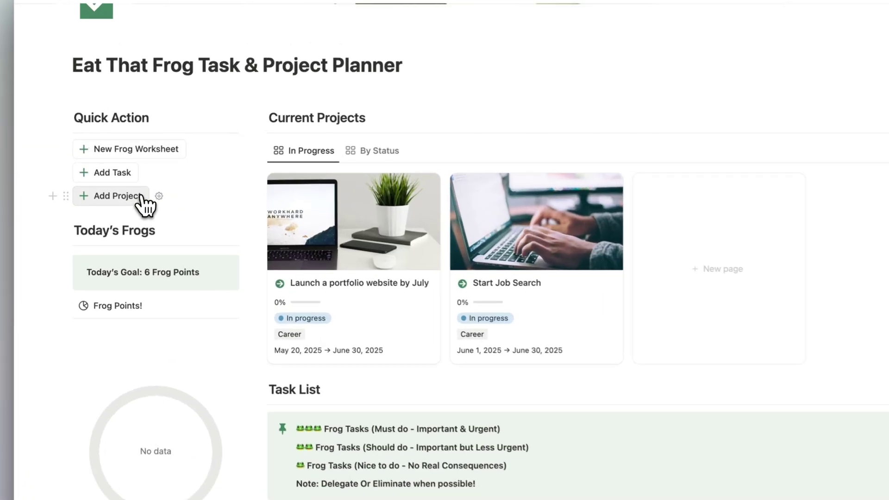
left_click(141, 197)
left_click(232, 239)
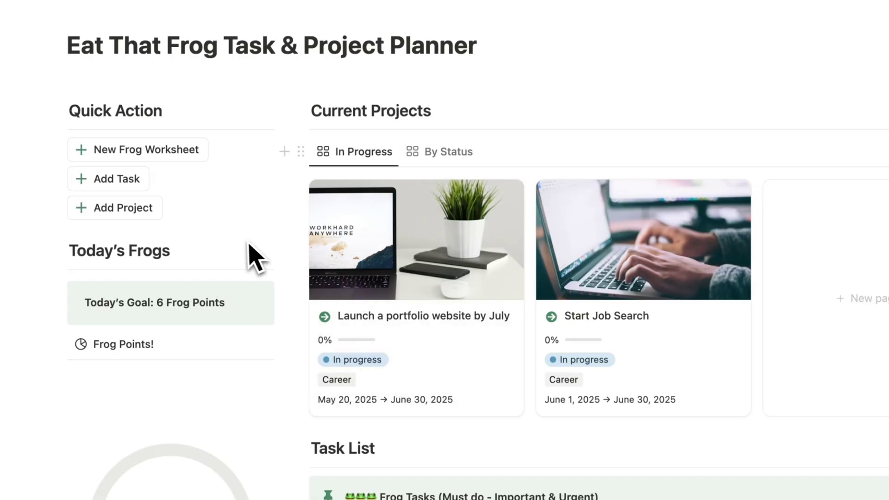
left_click(447, 152)
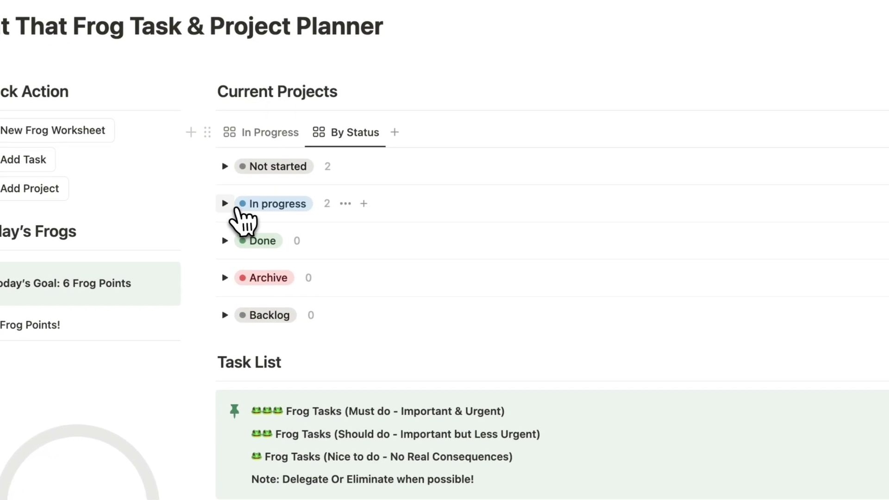
left_click(226, 203)
left_click(225, 167)
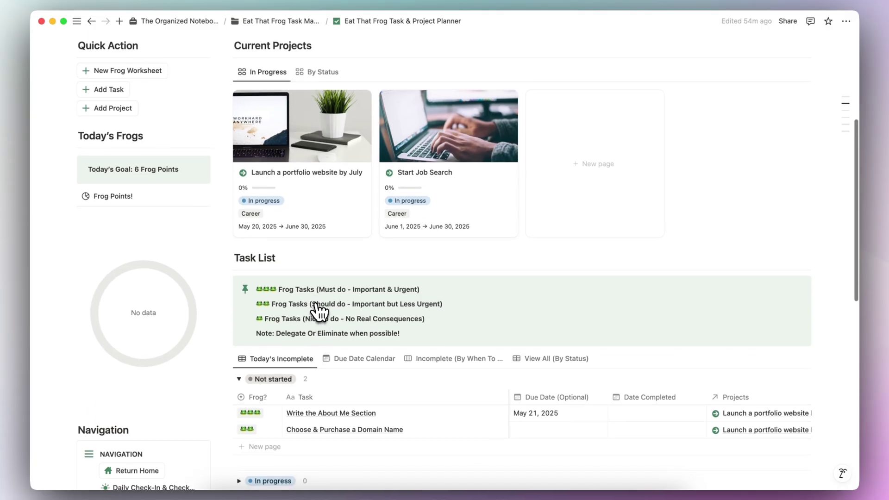
scroll(319, 311, "down", 5)
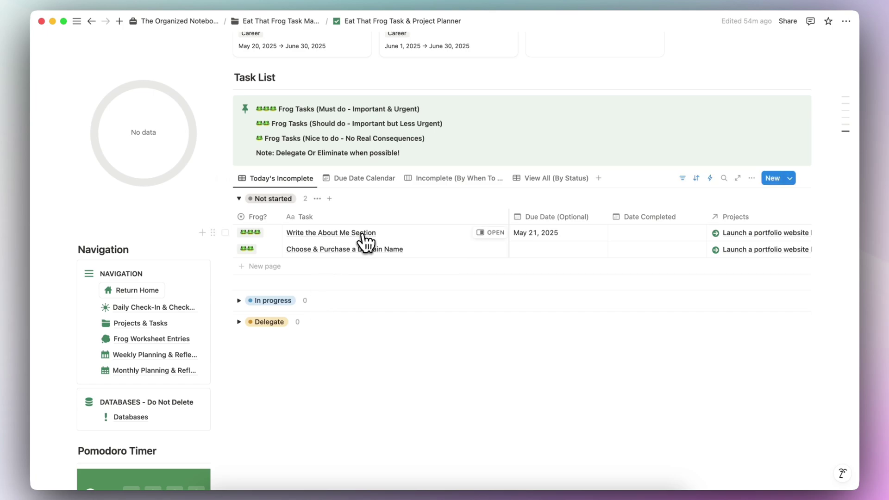
scroll(417, 244, "right", 5)
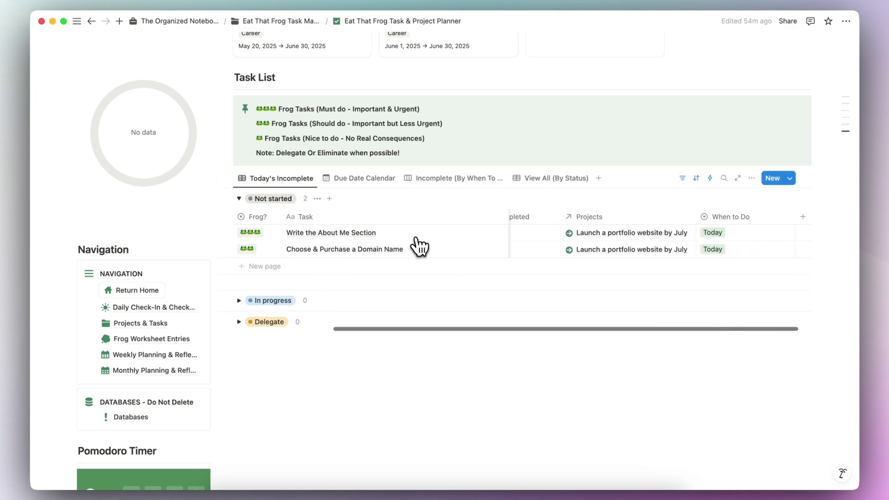
scroll(419, 247, "left", 5)
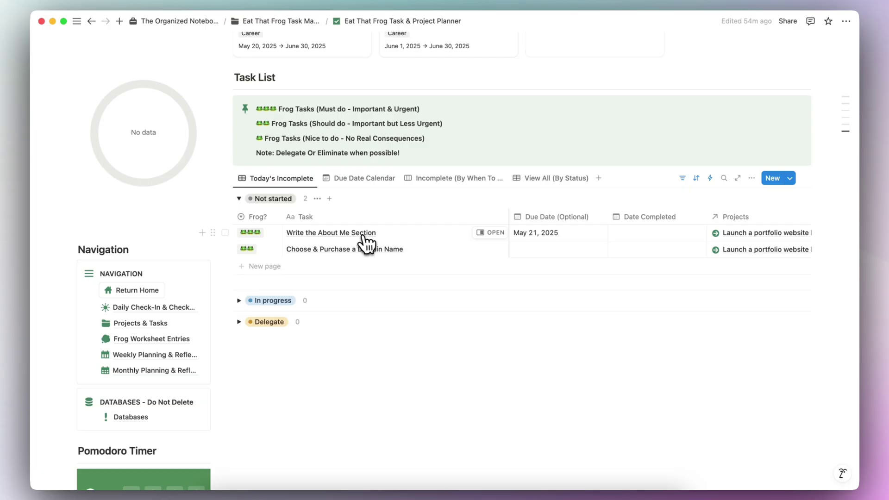
scroll(374, 243, "right", 5)
scroll(352, 241, "left", 5)
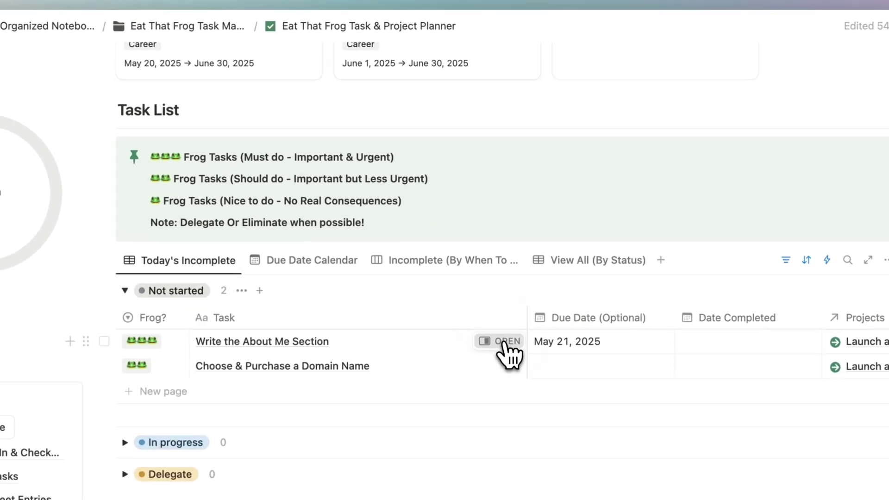
Step: Set Write the About Me Section's Status to Done, bringing Total Frog Points to 3
left_click(505, 342)
left_click(484, 135)
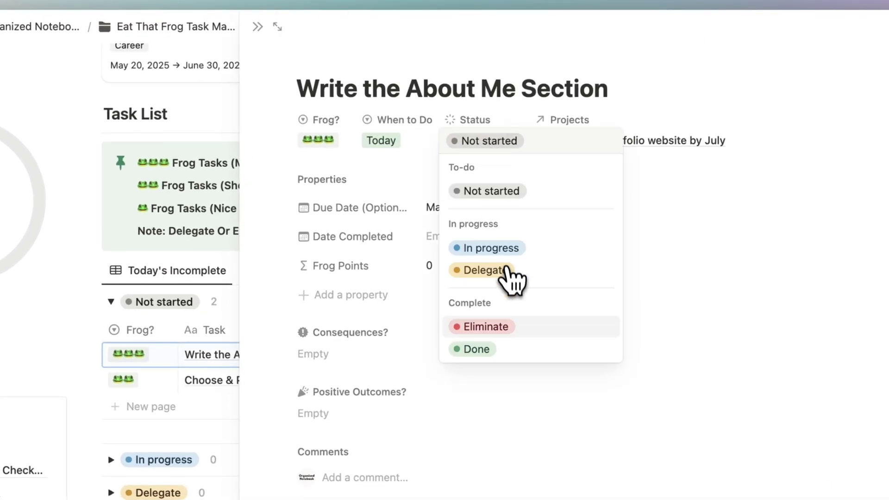
left_click(519, 351)
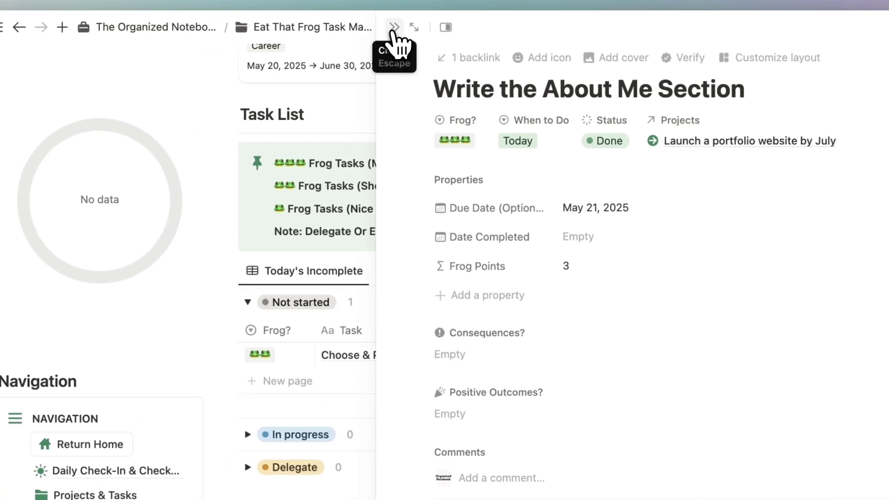
left_click(392, 28)
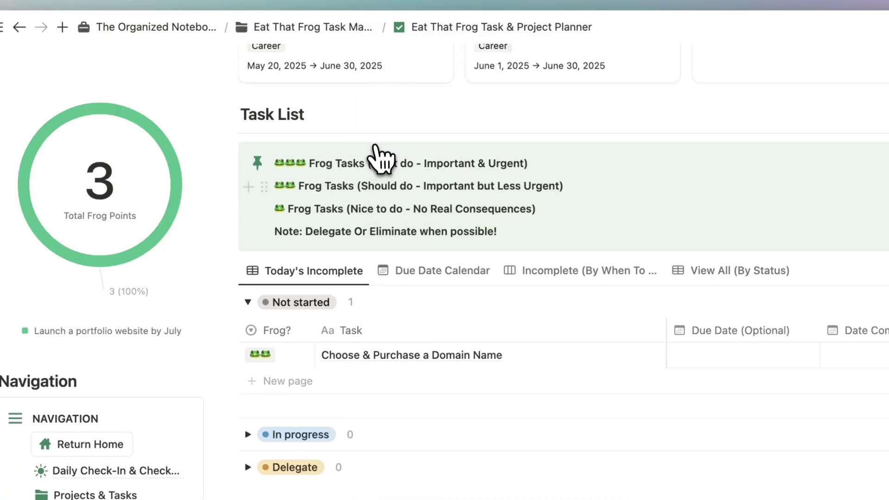
scroll(407, 337, "up", 5)
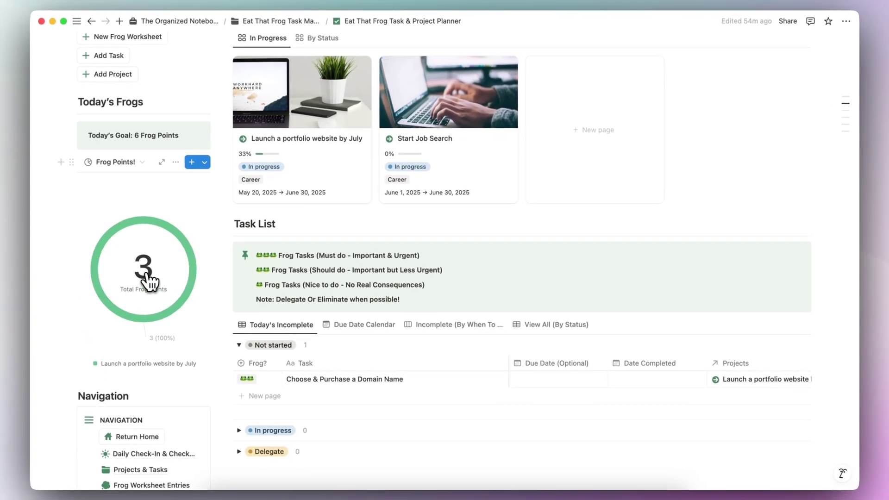
scroll(159, 277, "down", 3)
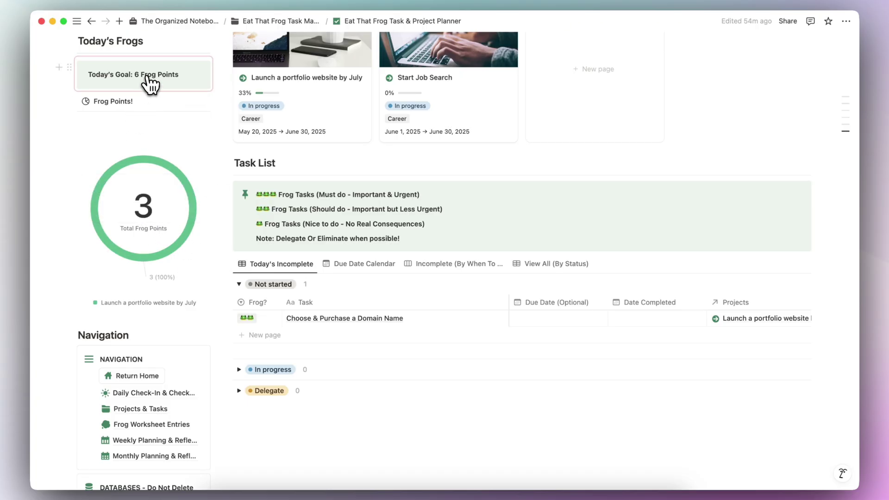
scroll(113, 141, "down", 1)
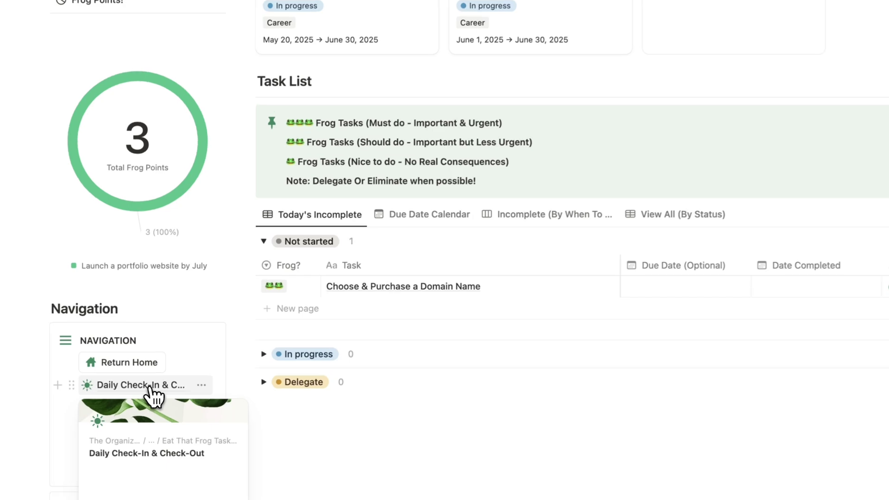
Step: Open Daily Check-In & Check-Out, collapse Start Your Day and expand End Your Day
left_click(171, 372)
scroll(259, 324, "down", 5)
scroll(331, 357, "down", 4)
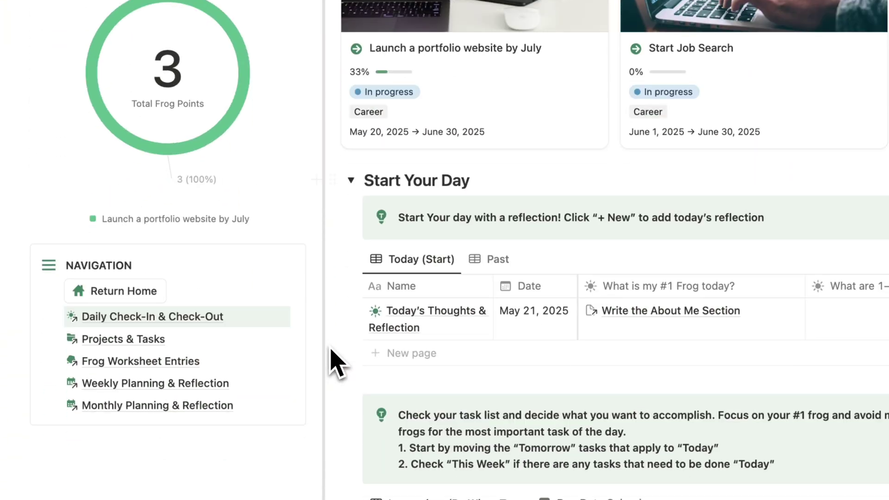
left_click(353, 180)
left_click(352, 233)
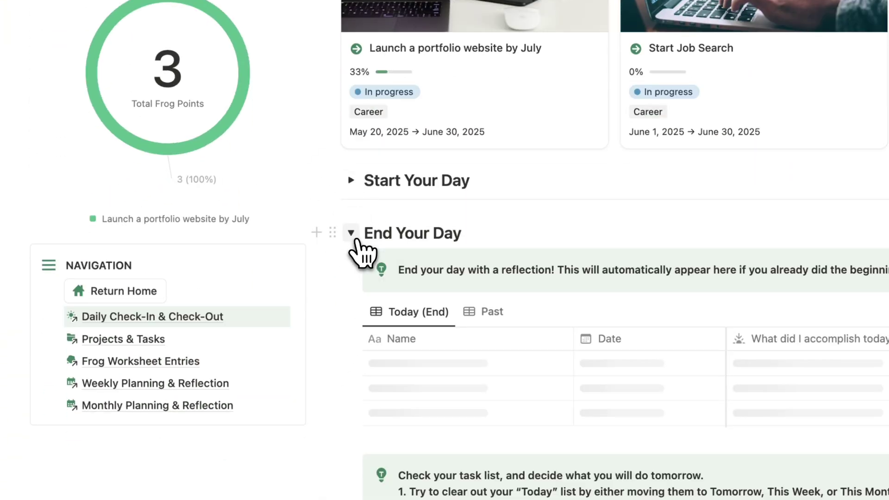
scroll(363, 255, "down", 5)
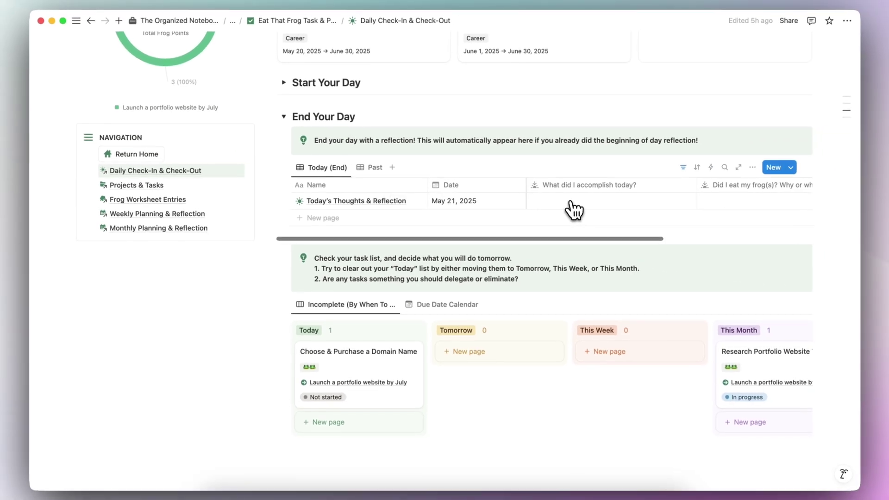
scroll(574, 210, "right", 5)
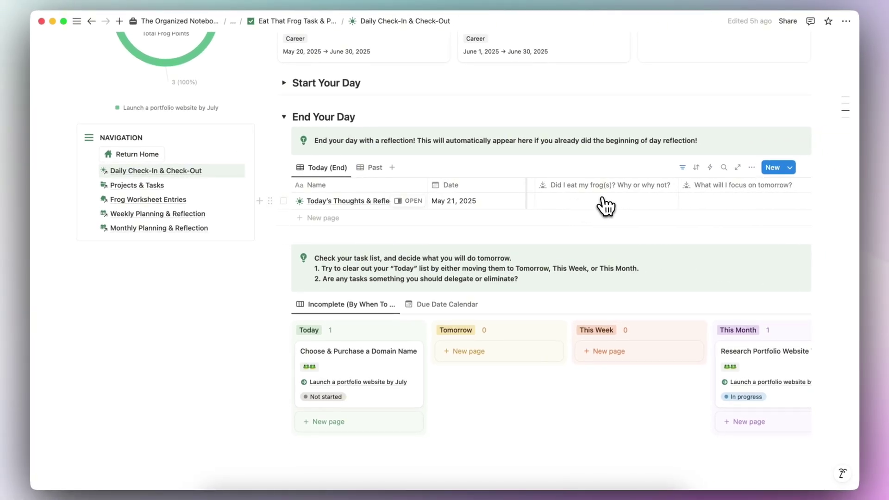
Step: Pick today's What will I focus on tomorrow? entry and scroll to the task board
left_click(690, 202)
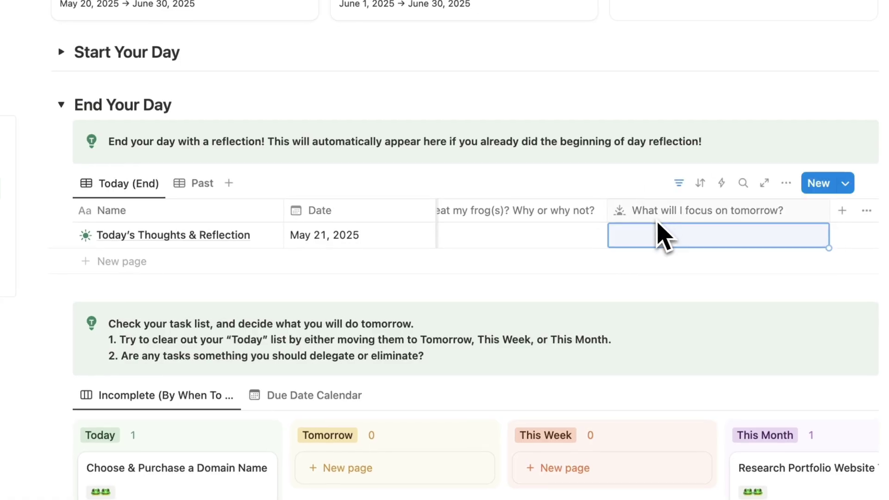
scroll(653, 236, "left", 5)
scroll(645, 238, "up", 5)
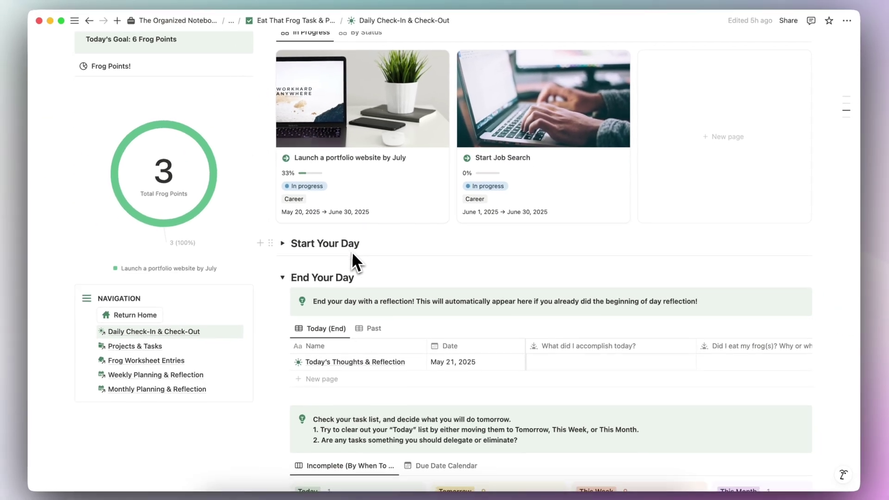
scroll(176, 299, "down", 5)
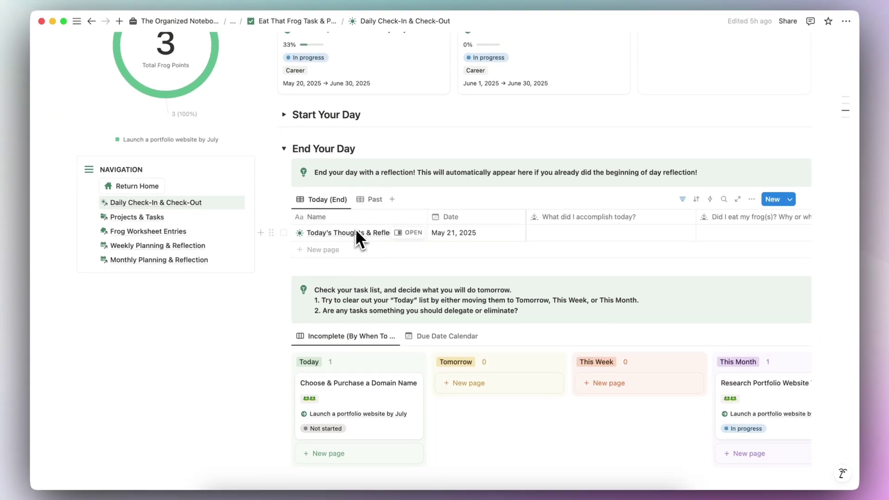
scroll(549, 227, "right", 5)
scroll(550, 227, "left", 5)
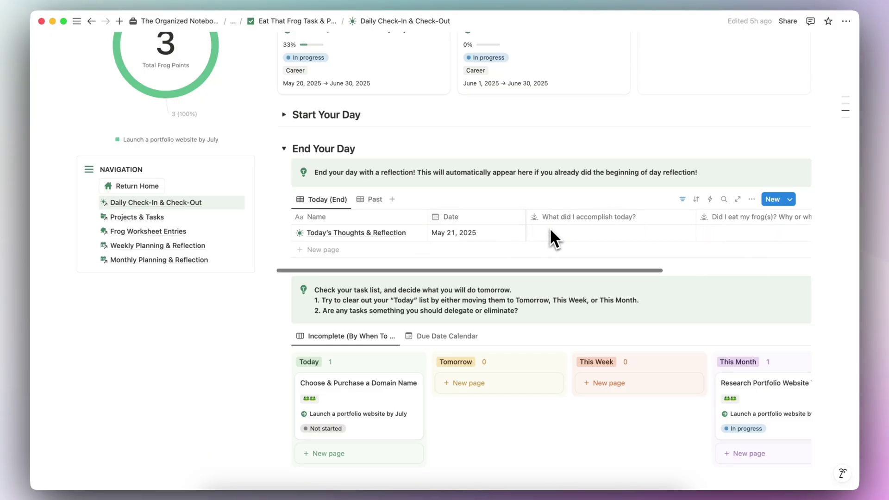
scroll(549, 227, "down", 3)
scroll(550, 229, "down", 5)
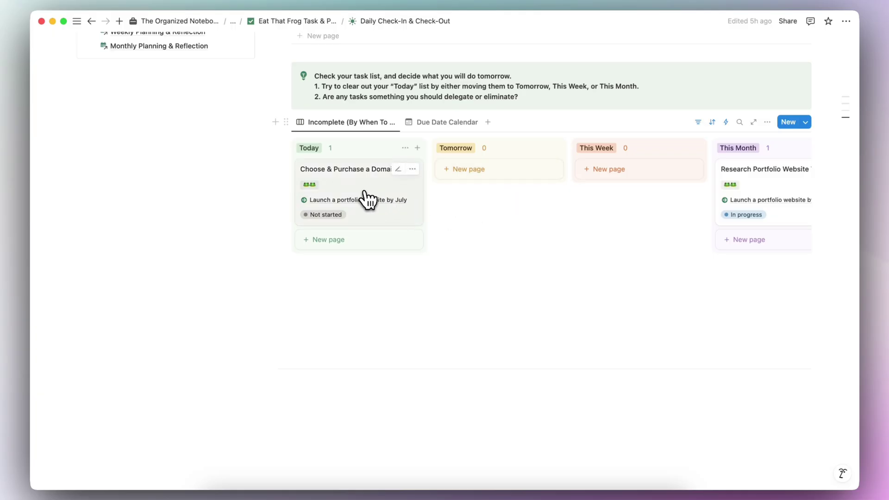
Step: Move Choose & Purchase a Domain Name back to the Tomorrow column
left_click_drag(346, 190, 486, 178)
scroll(511, 216, "right", 5)
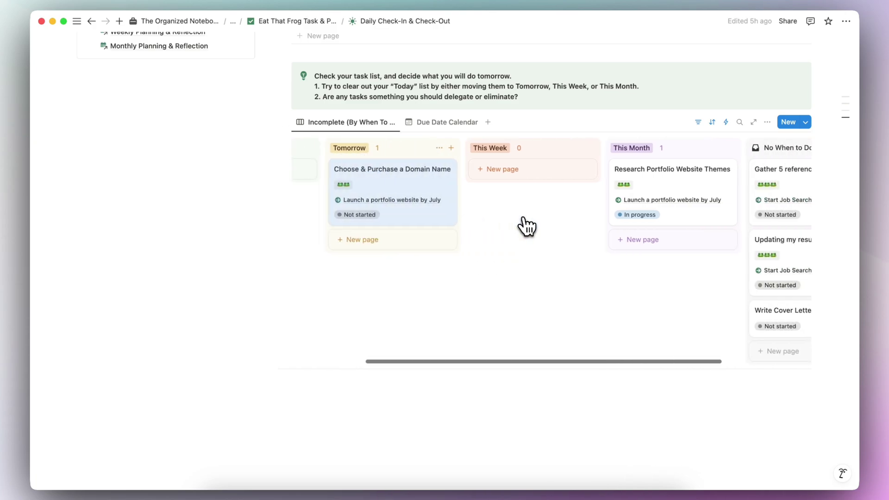
scroll(527, 226, "right", 1)
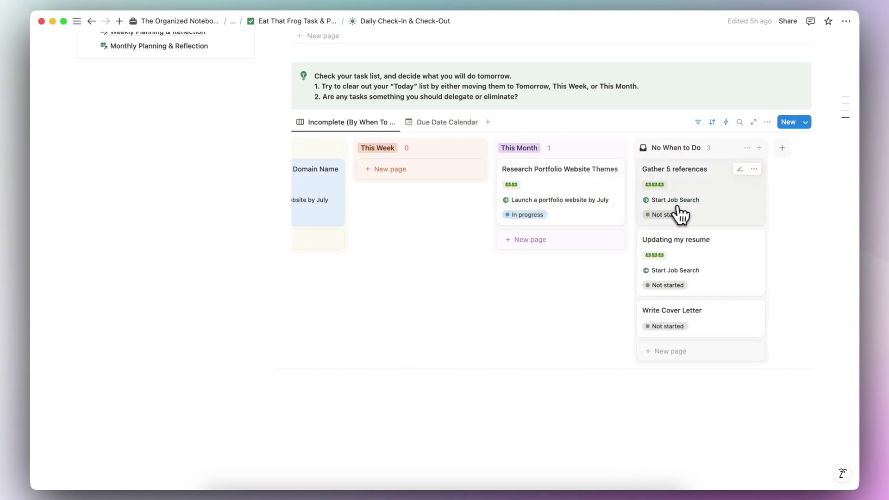
Step: Give Write Cover Letter project Start Job Search, When to Do This Month, and three frogs
left_click(723, 334)
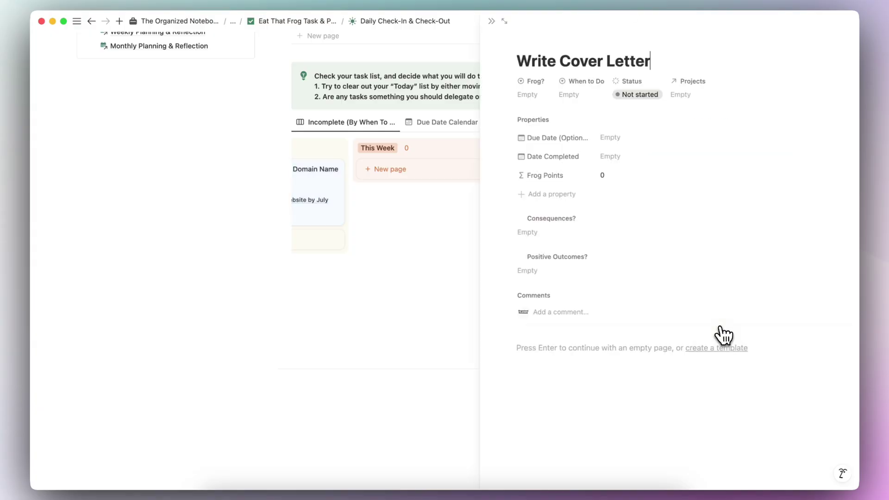
left_click(537, 98)
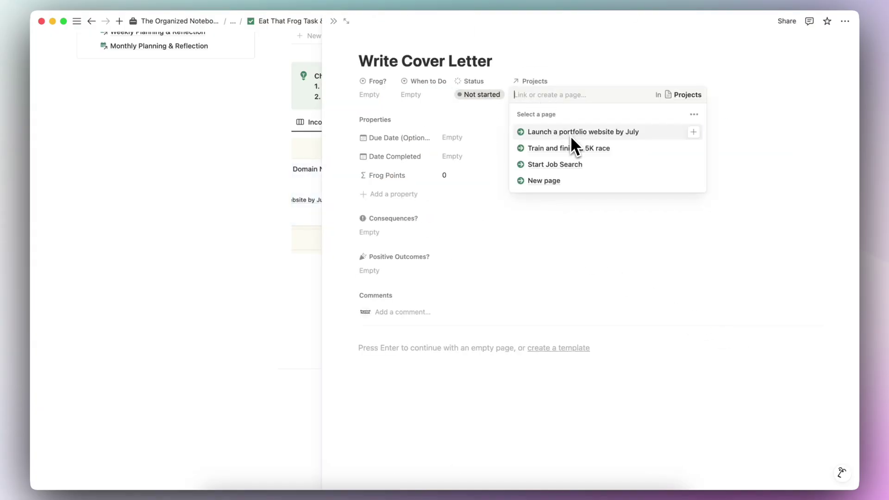
left_click(577, 171)
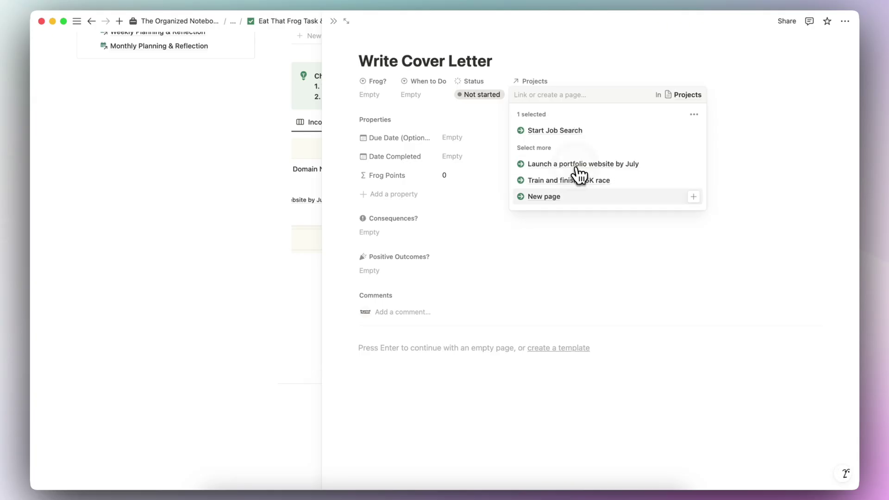
left_click(562, 63)
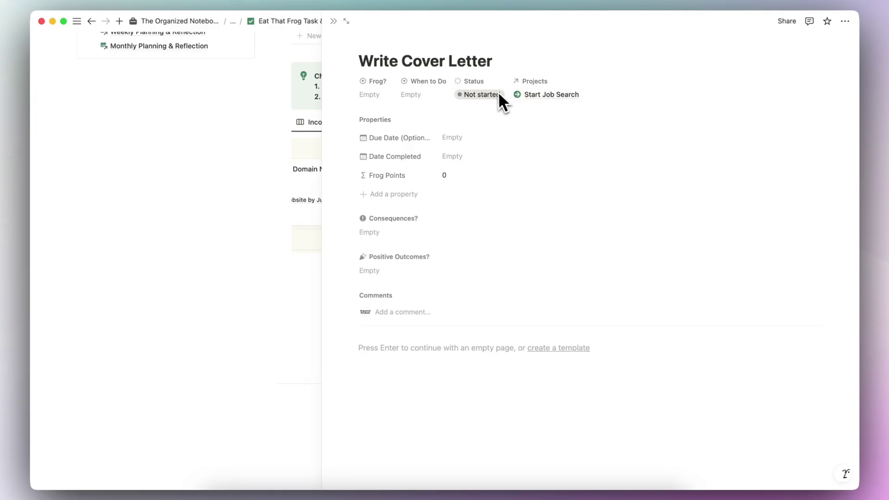
left_click(439, 93)
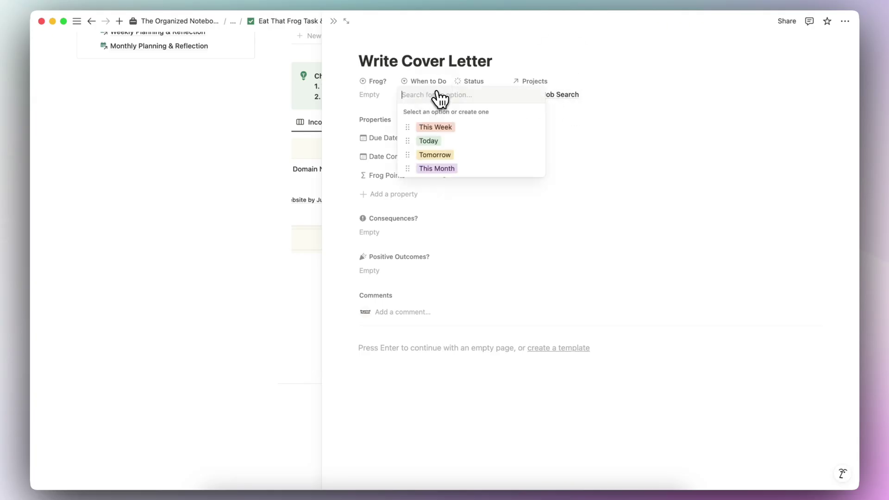
left_click(444, 169)
left_click(377, 99)
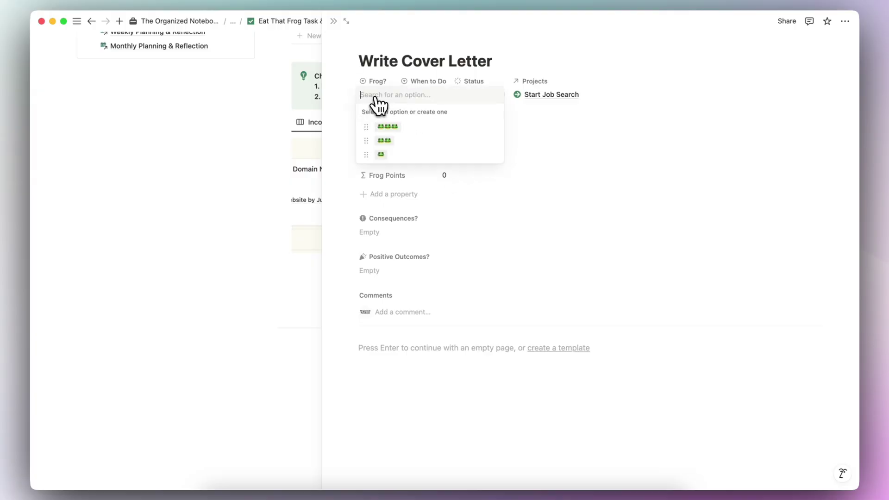
left_click(418, 129)
left_click(334, 21)
scroll(665, 278, "right", 3)
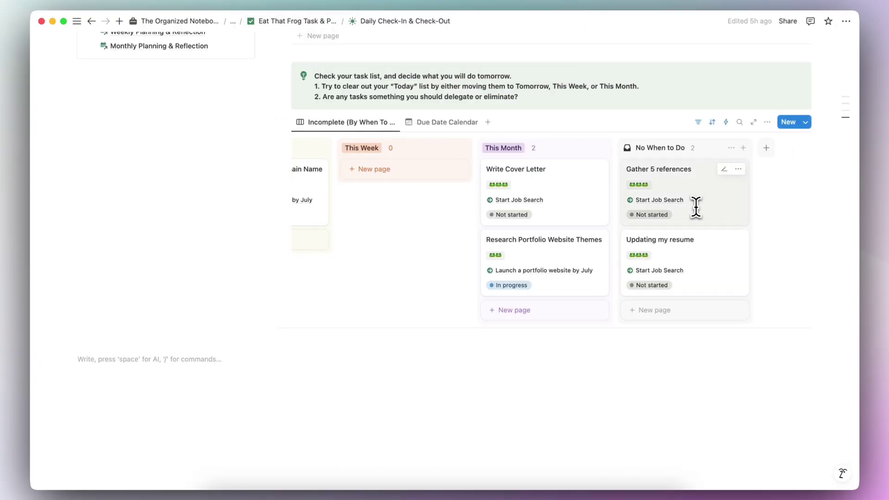
Step: Switch to the Due Date Calendar view and look over its tasks
scroll(553, 213, "left", 10)
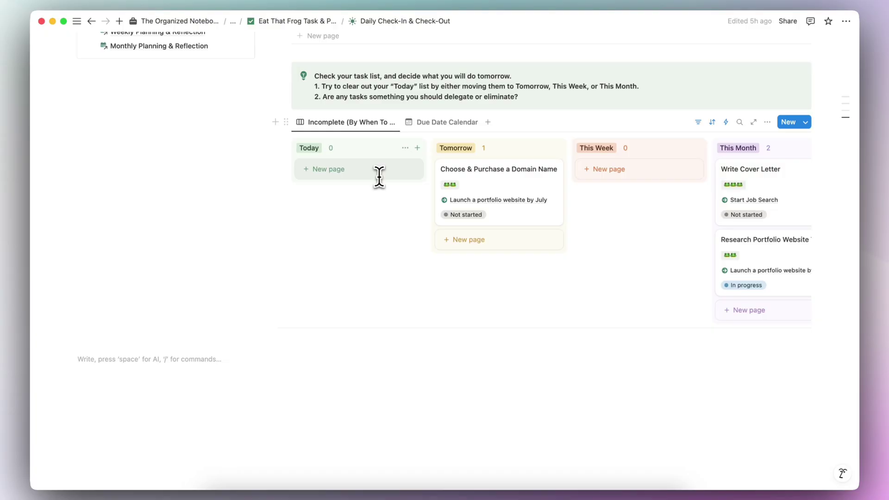
scroll(379, 178, "up", 2)
left_click(448, 163)
scroll(438, 213, "down", 3)
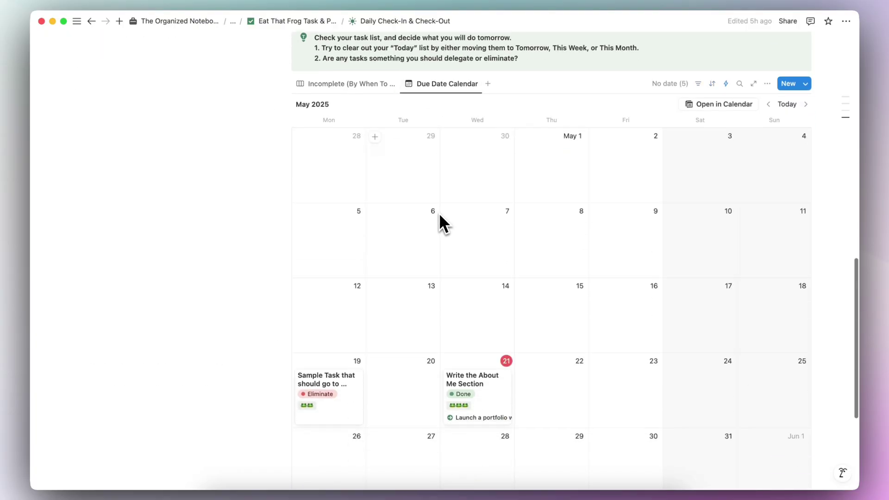
scroll(438, 212, "down", 2)
scroll(438, 211, "up", 15)
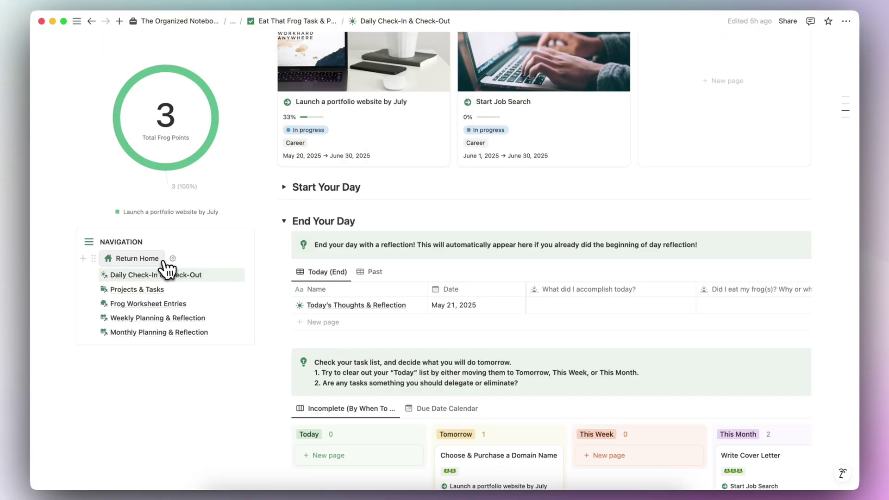
Step: Return to the planner home page and collapse the Not started group in Today's Incomplete
left_click(152, 266)
scroll(301, 221, "down", 5)
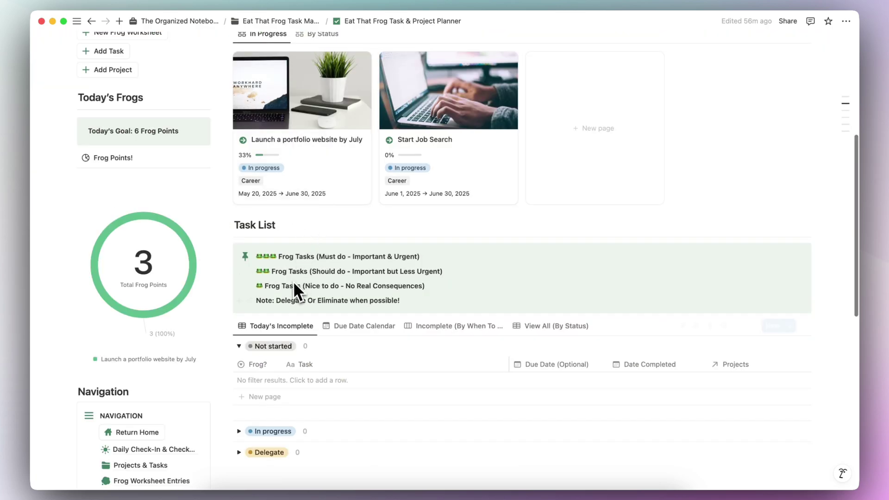
left_click(239, 346)
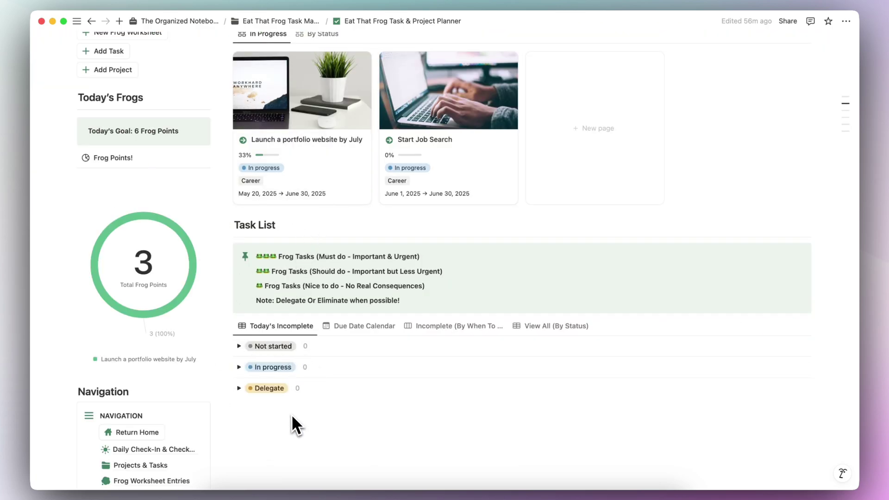
scroll(291, 414, "down", 3)
scroll(296, 424, "down", 1)
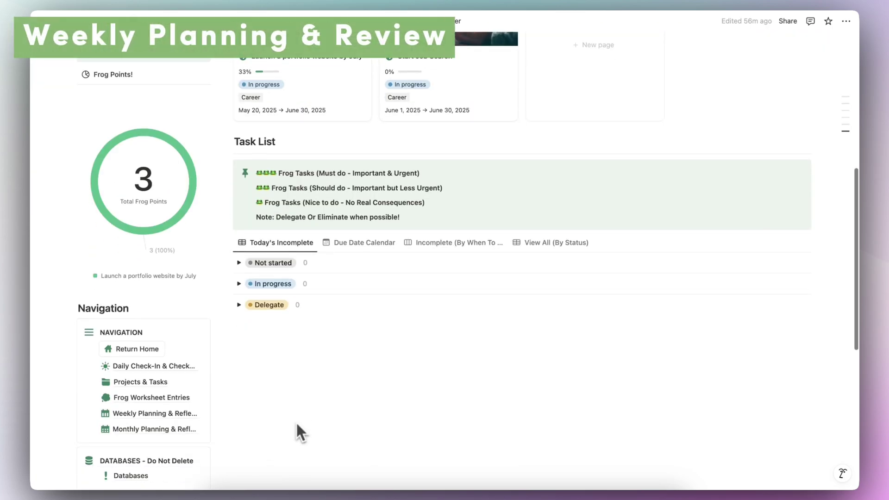
Step: Open Weekly Planning & Reflection and scroll through its Career projects, review entries and task board
left_click(148, 416)
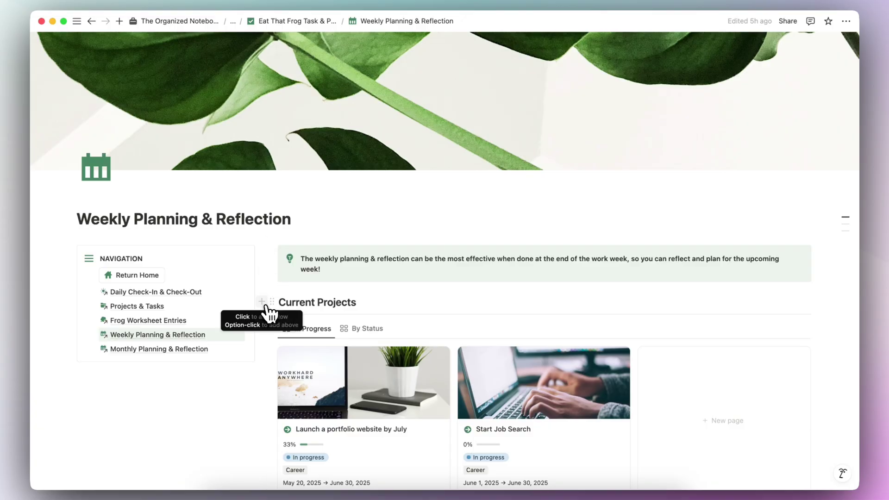
scroll(292, 276, "down", 1)
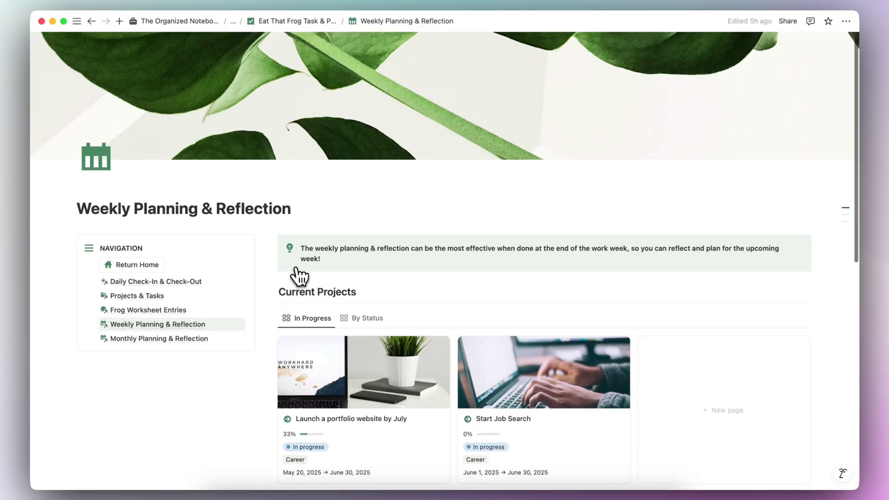
scroll(298, 274, "down", 5)
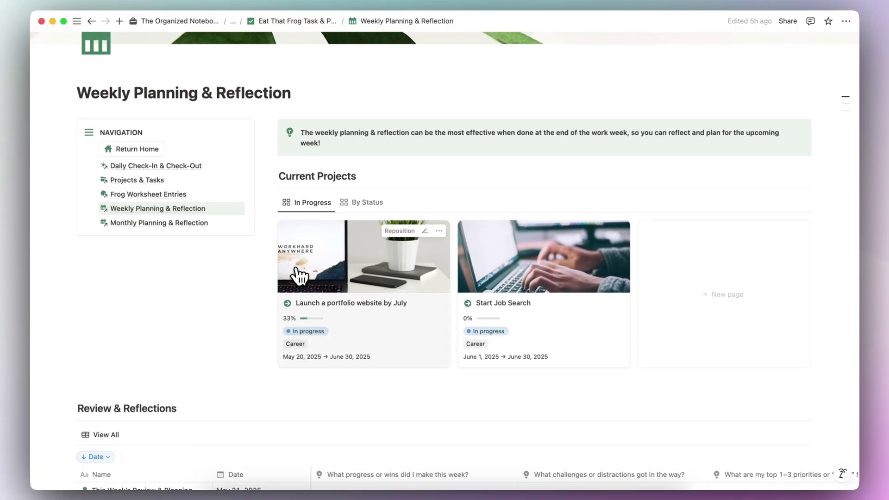
scroll(299, 275, "down", 8)
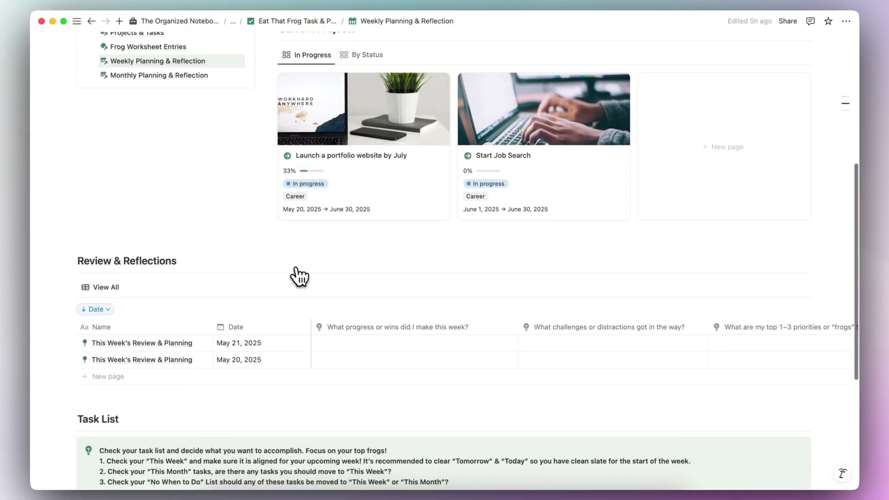
scroll(298, 276, "down", 8)
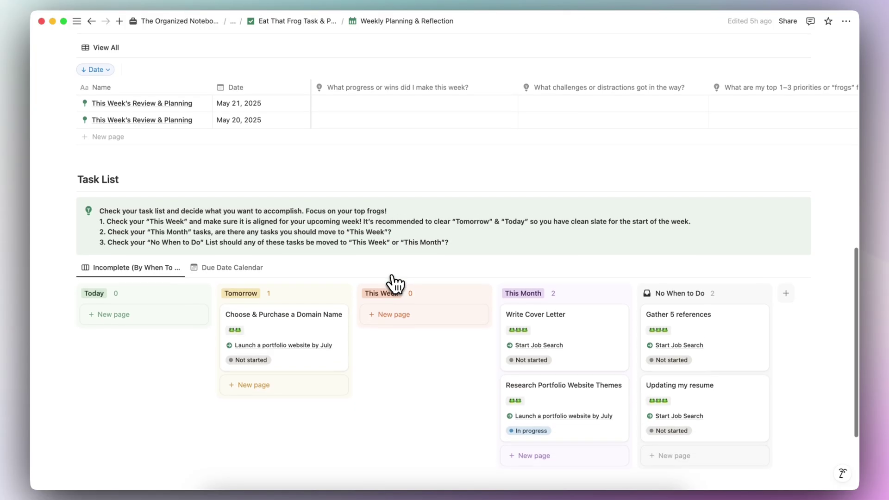
scroll(369, 343, "up", 10)
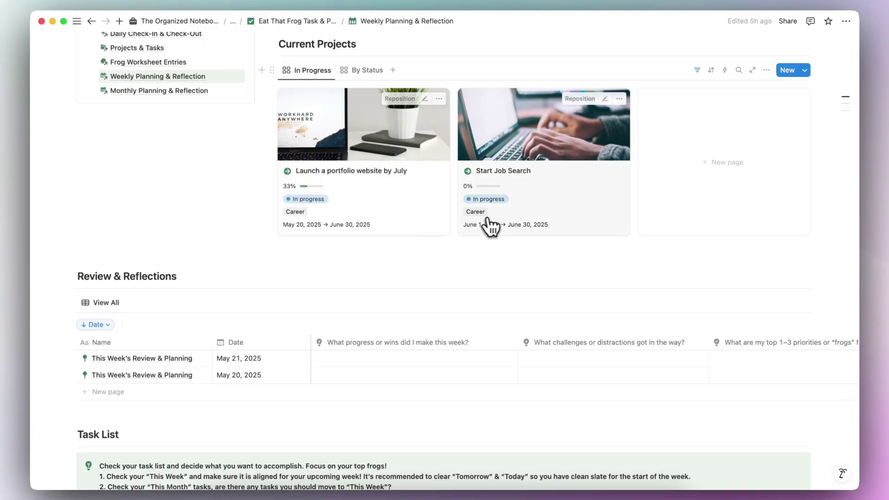
scroll(293, 278, "down", 3)
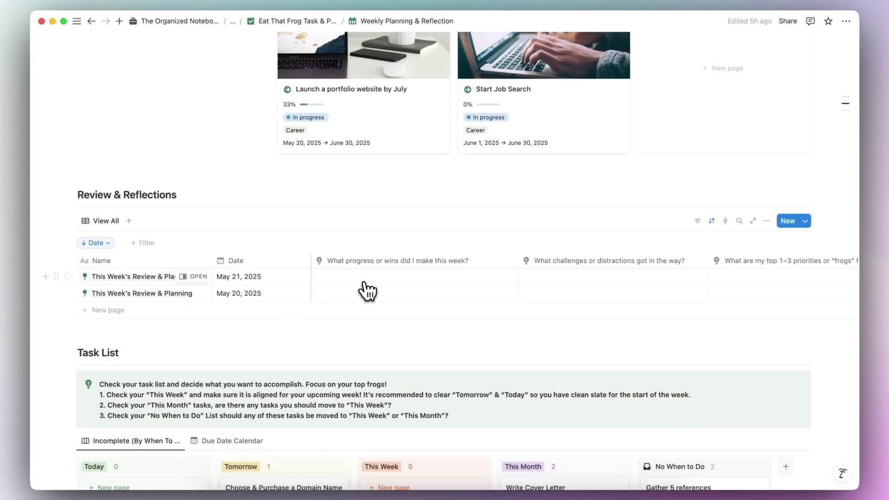
Step: Create a May 21, 2025 This Week's Review & Planning entry, leave its questions unanswered, and close it
left_click(788, 226)
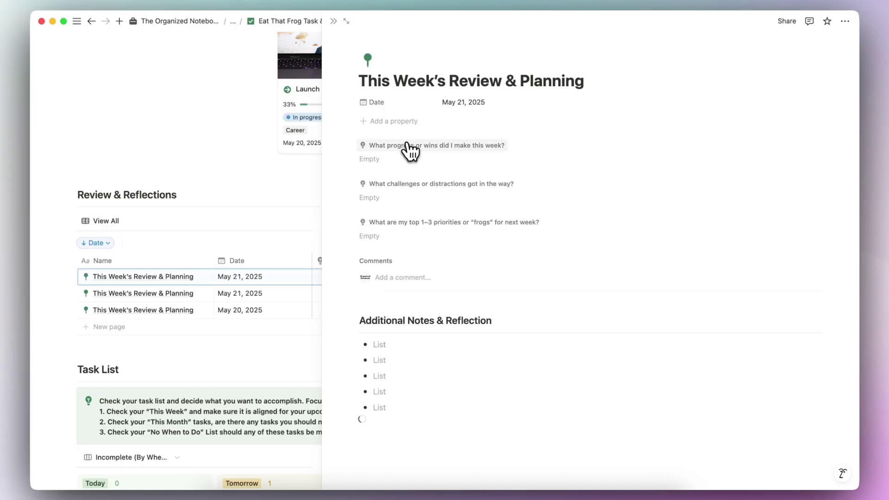
left_click(429, 202)
key("Escape")
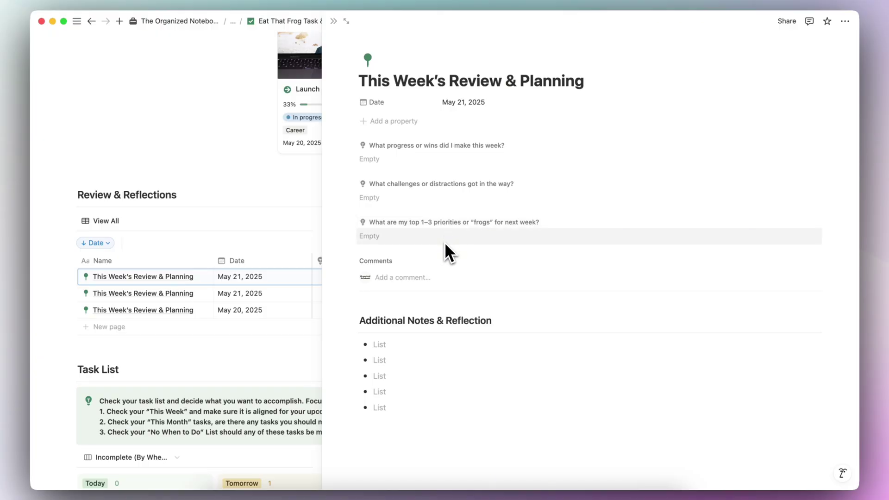
left_click(333, 21)
scroll(401, 274, "right", 5)
scroll(401, 273, "left", 5)
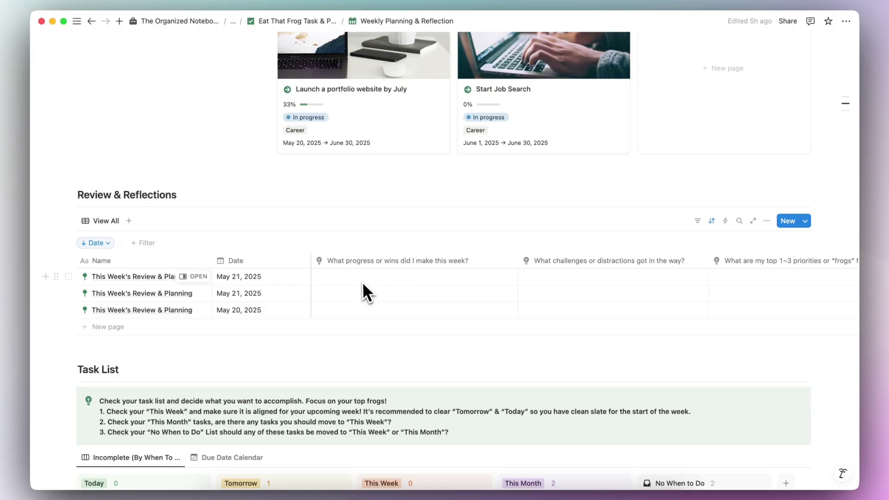
Step: Move Choose & Purchase a Domain Name, Write Cover Letter and Research Portfolio Website Themes into This Week
scroll(248, 278, "down", 10)
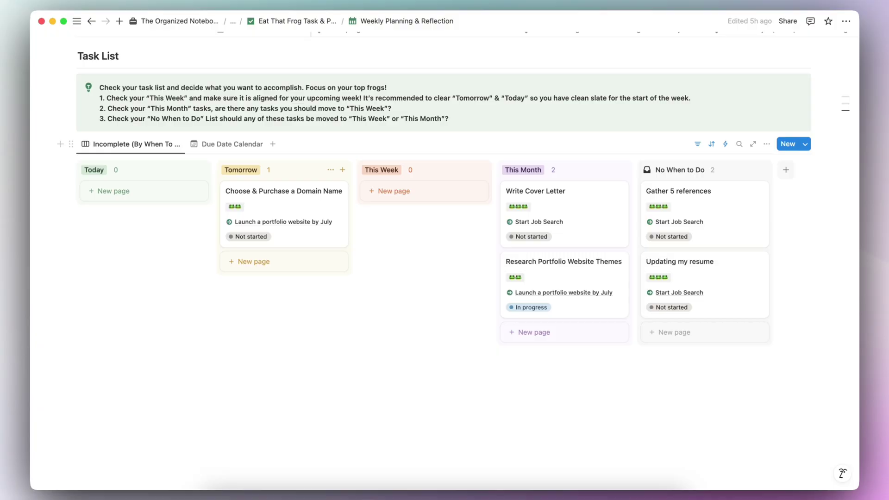
left_click_drag(306, 238, 423, 208)
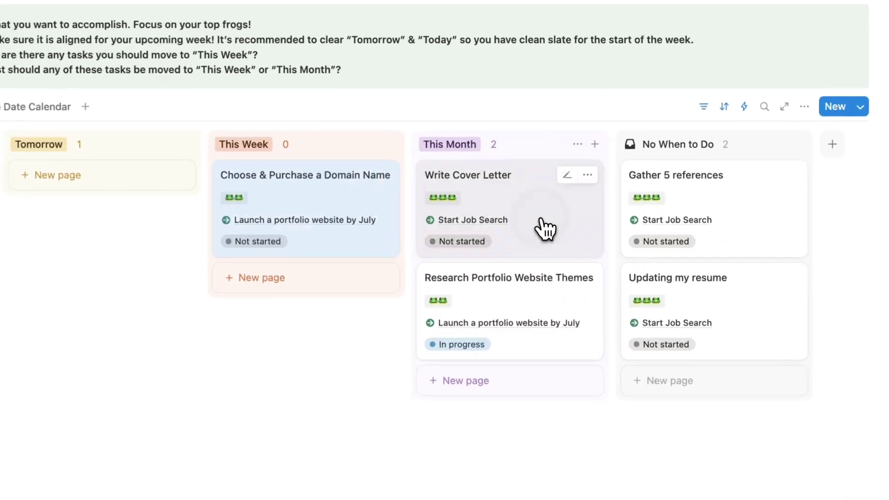
left_click_drag(589, 229, 449, 204)
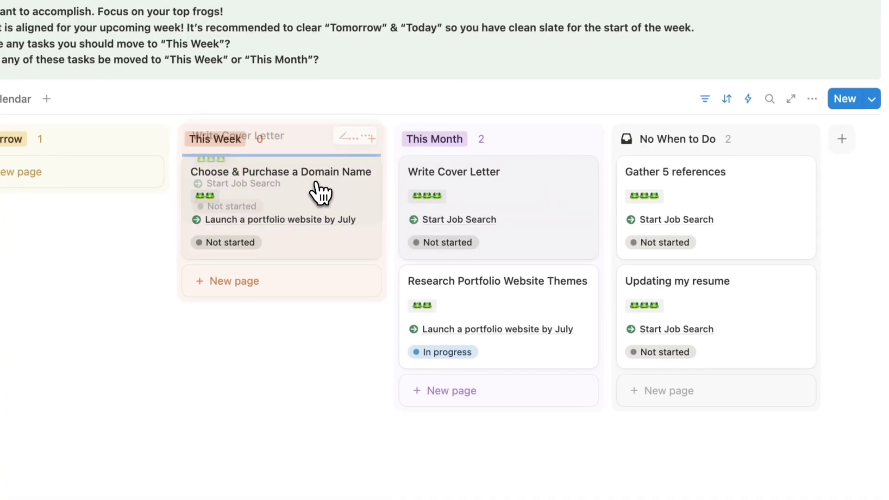
left_click_drag(320, 193, 324, 195)
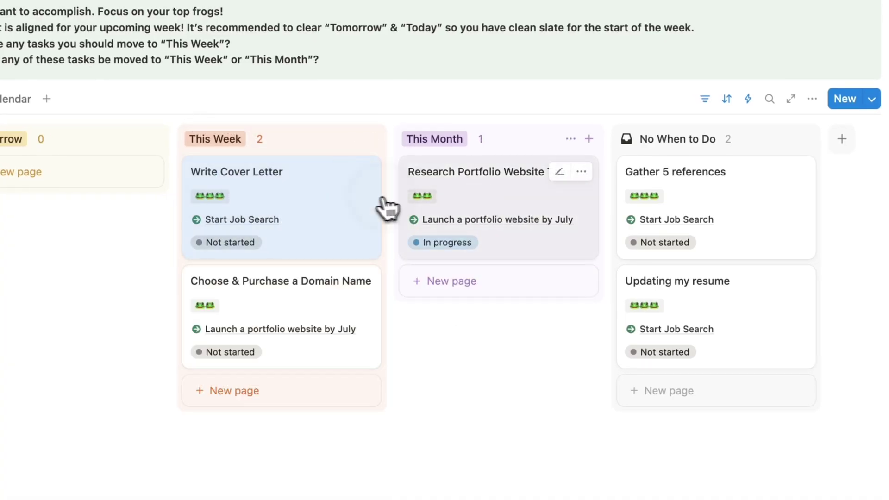
left_click_drag(434, 207, 359, 218)
Step: Move Gather 5 references and Updating my resume to the top of This Week
left_click_drag(718, 246, 568, 207)
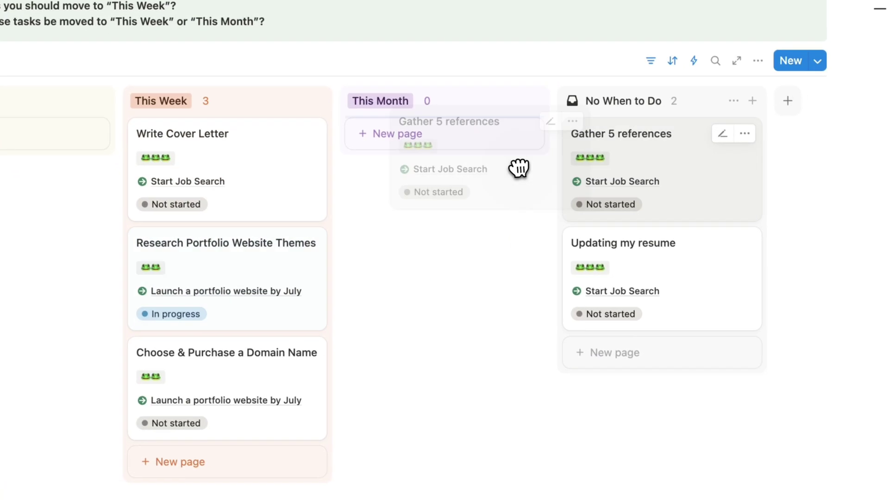
left_click_drag(517, 169, 517, 171)
left_click_drag(654, 188, 507, 213)
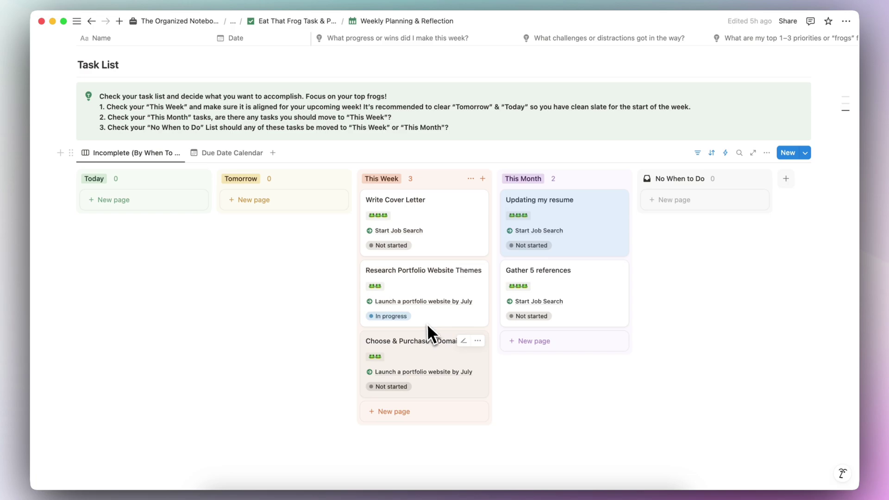
left_click_drag(563, 301, 440, 232)
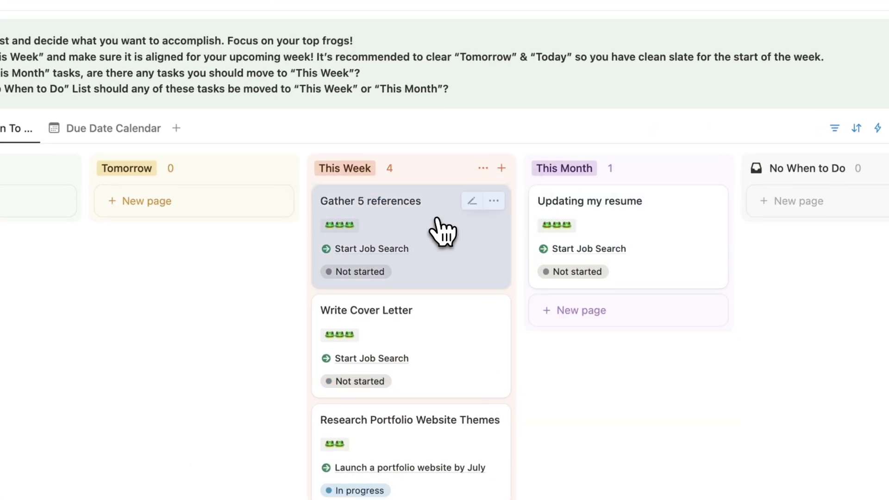
left_click_drag(637, 241, 495, 214)
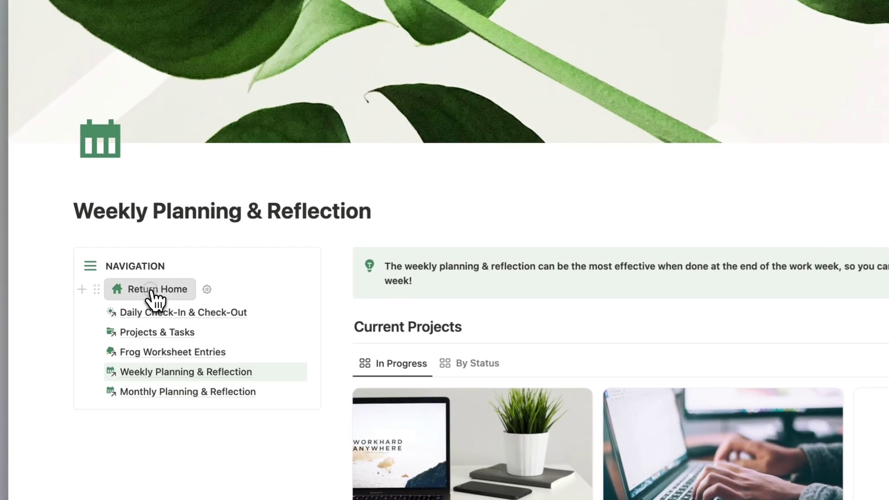
Step: Return to the planner home page and open Daily Check-In & Check-Out
left_click(122, 275)
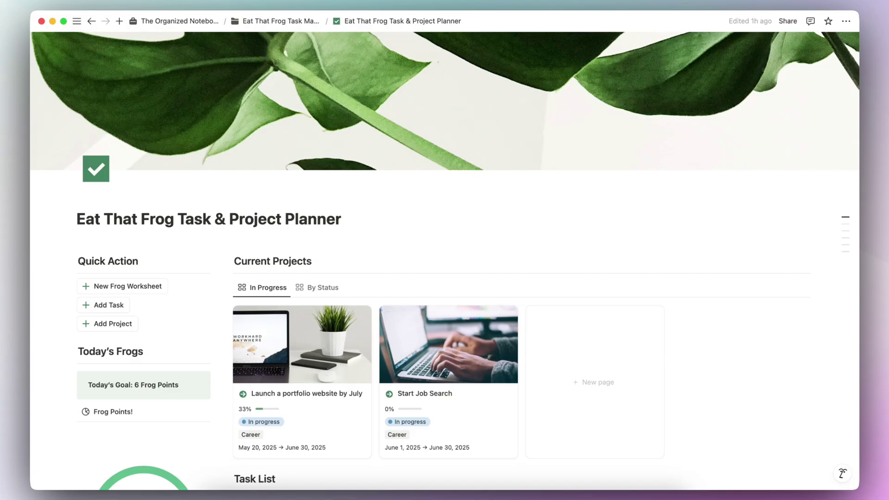
scroll(255, 246, "down", 10)
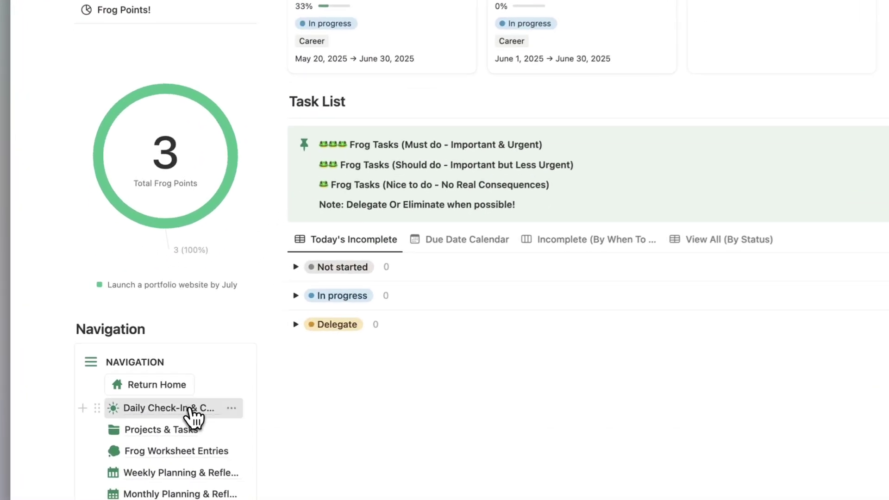
left_click(171, 386)
scroll(324, 352, "down", 5)
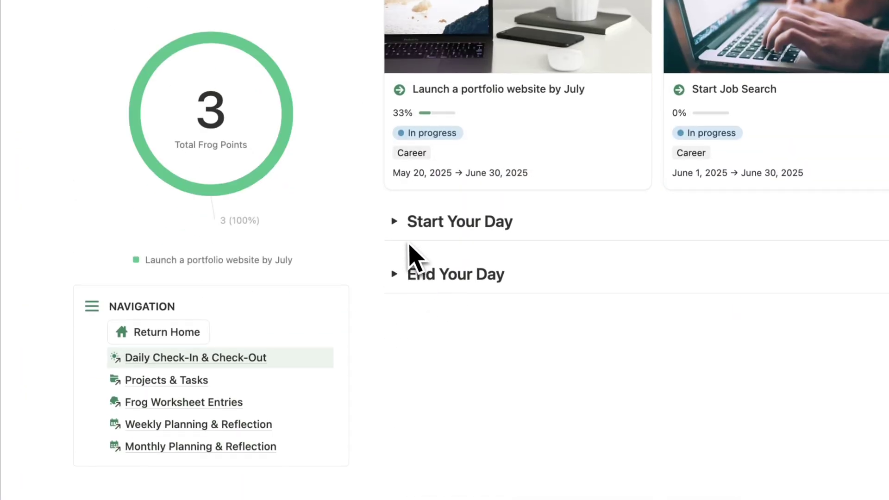
Step: Expand Start Your Day and move Write Cover Letter and Research Portfolio Website Themes into Today
left_click(394, 221)
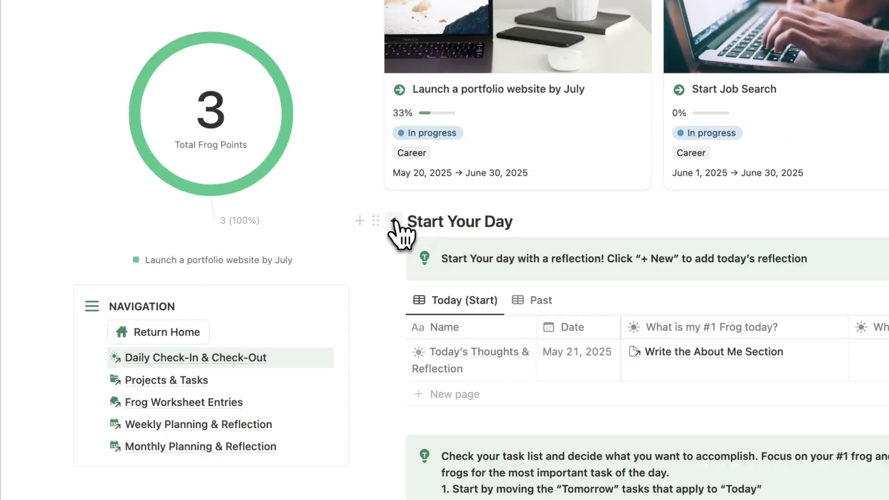
scroll(398, 227, "down", 8)
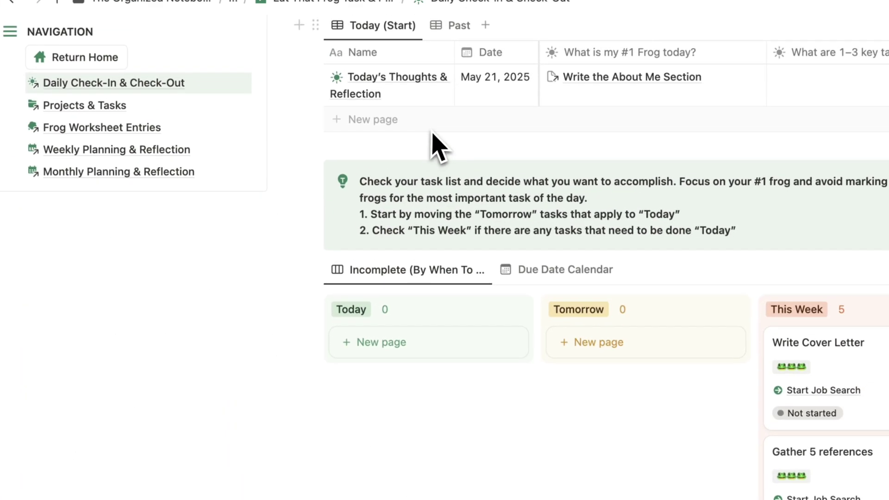
scroll(511, 358, "down", 3)
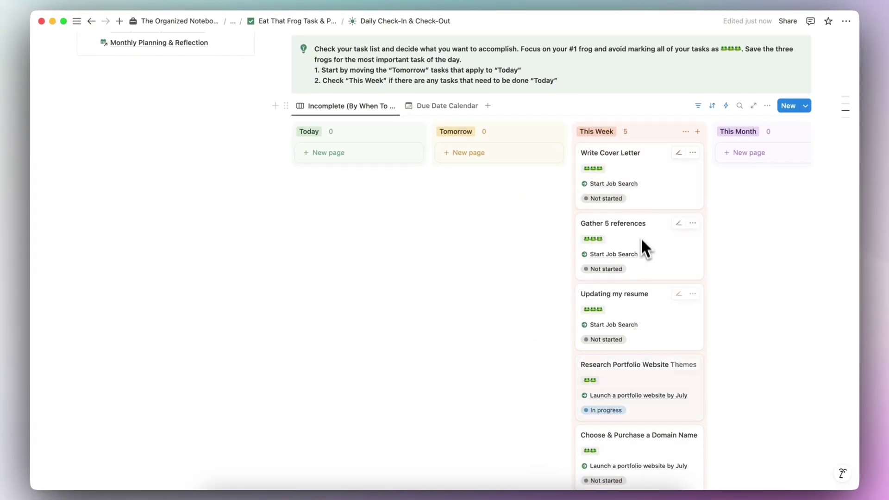
scroll(638, 361, "up", 1)
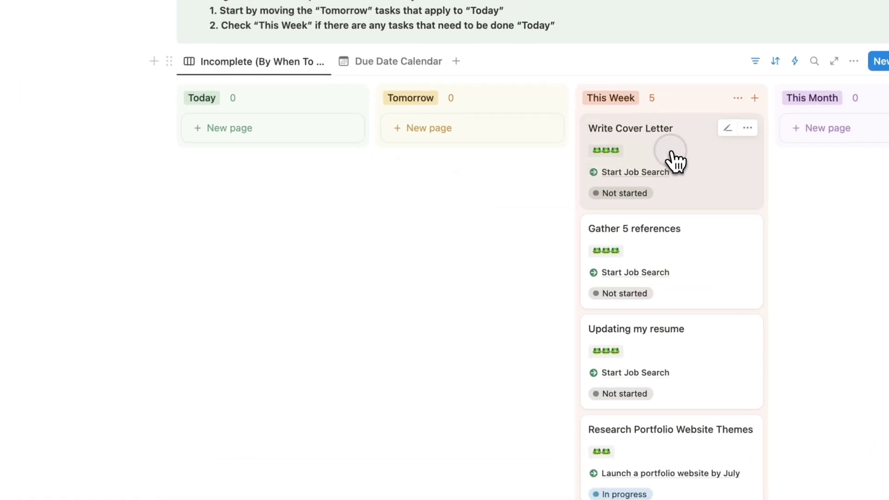
left_click_drag(640, 191, 407, 185)
left_click_drag(670, 383, 288, 263)
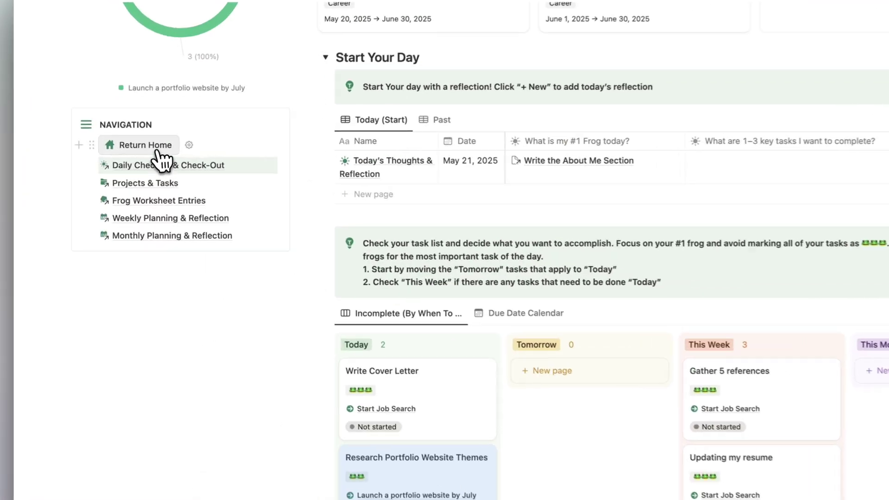
Step: Back on the home page, expand and collapse the Not started and In progress task groups
left_click(157, 150)
scroll(312, 249, "down", 10)
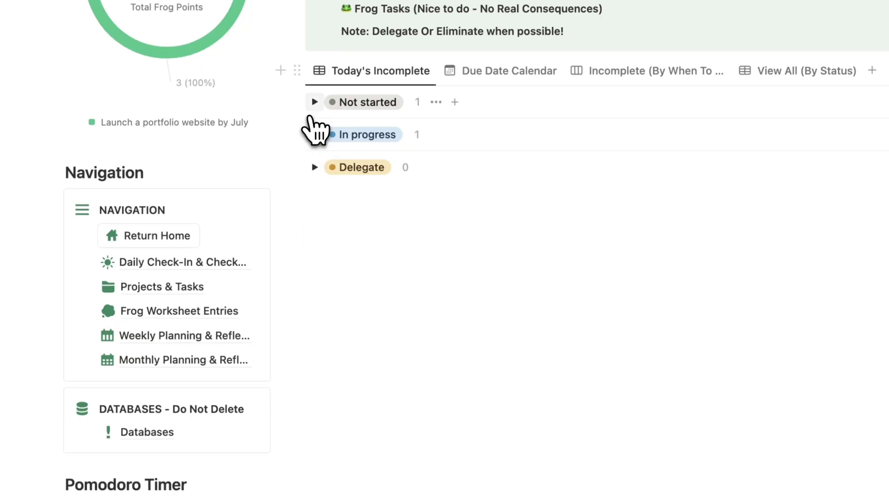
left_click(314, 102)
left_click(314, 234)
left_click(314, 235)
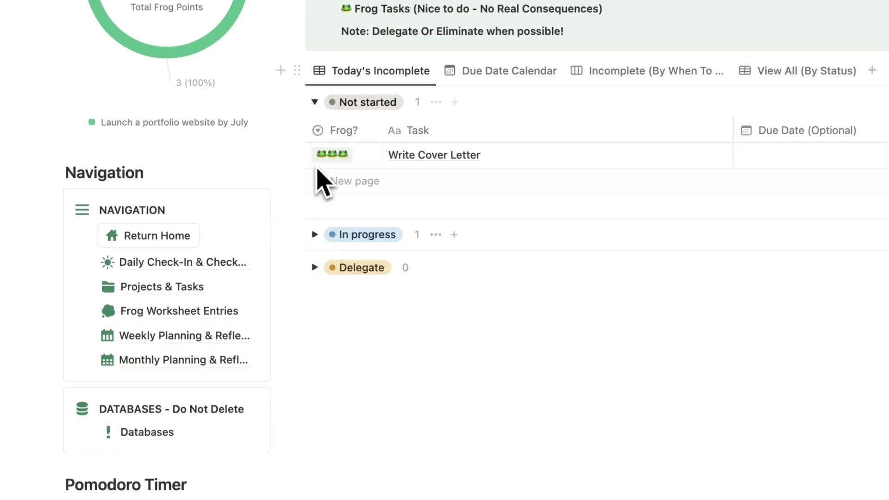
left_click(315, 102)
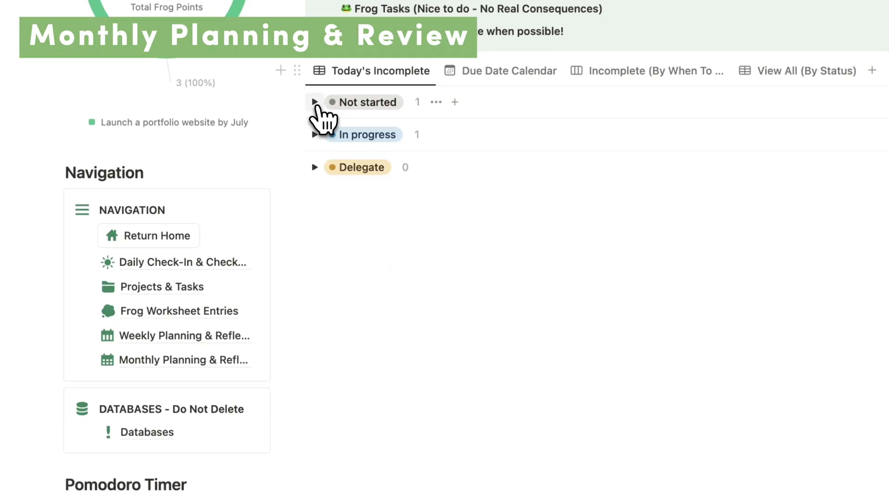
Step: Open Monthly Planning & Reflection and scroll down to its task board
left_click(182, 361)
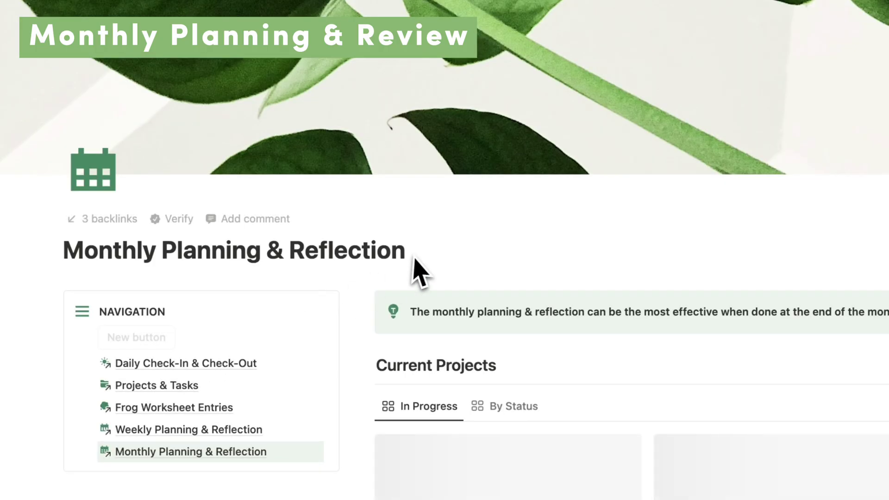
scroll(497, 258, "down", 1)
scroll(507, 314, "down", 5)
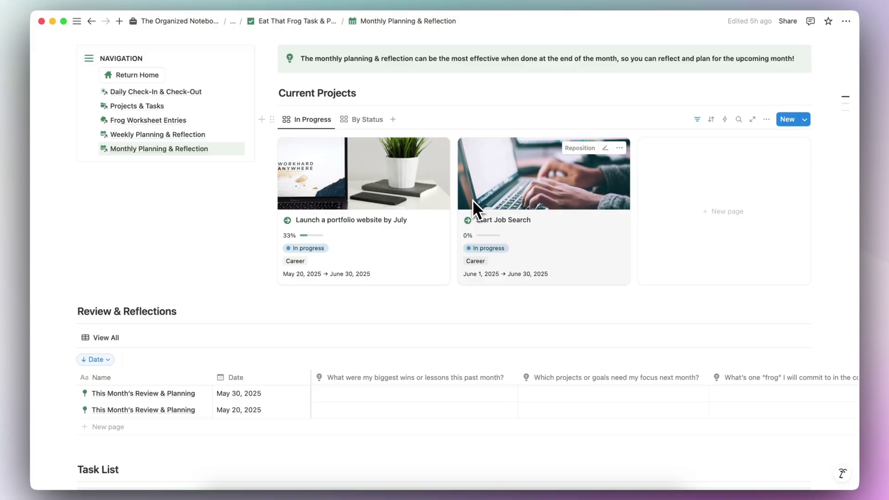
scroll(473, 209, "down", 3)
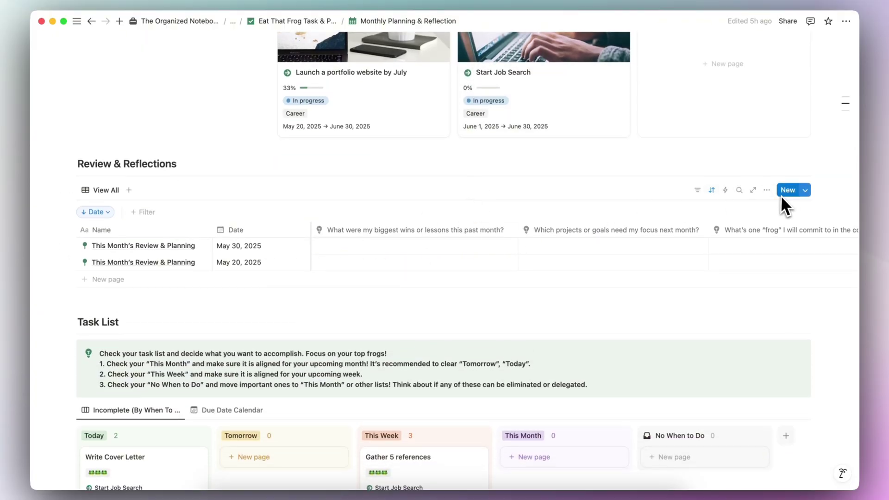
scroll(620, 237, "down", 6)
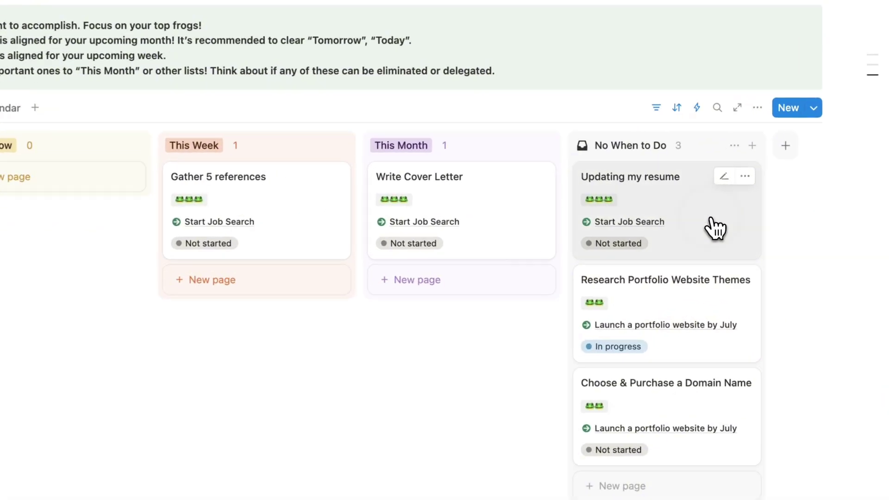
Step: Move Updating my resume and the other two unscheduled tasks into This Month, and Write Cover Letter into This Week
left_click_drag(746, 219, 540, 241)
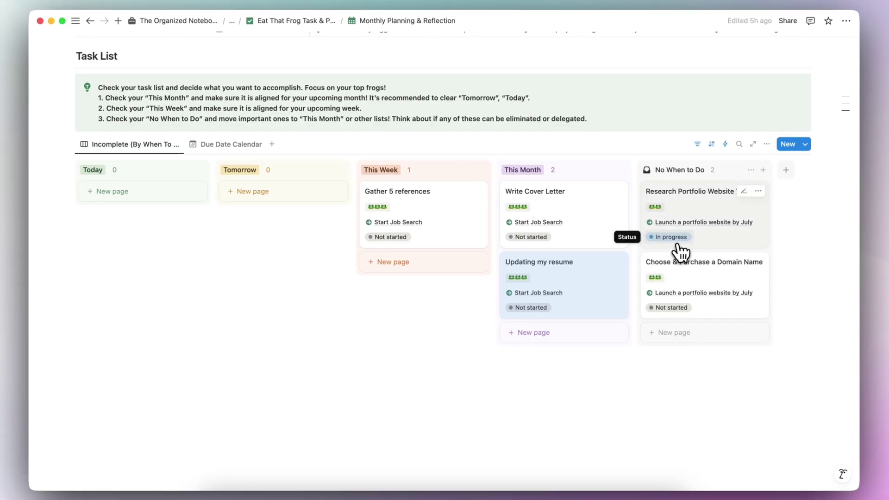
left_click_drag(726, 240, 575, 387)
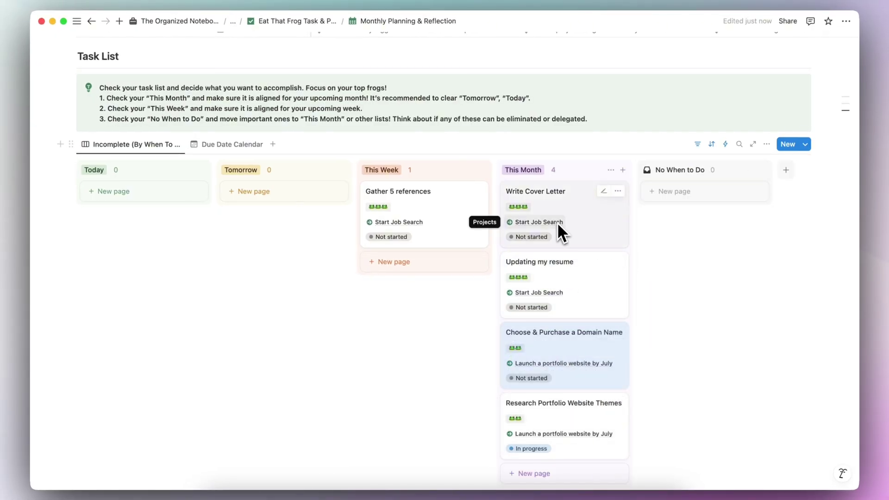
left_click_drag(540, 220, 477, 273)
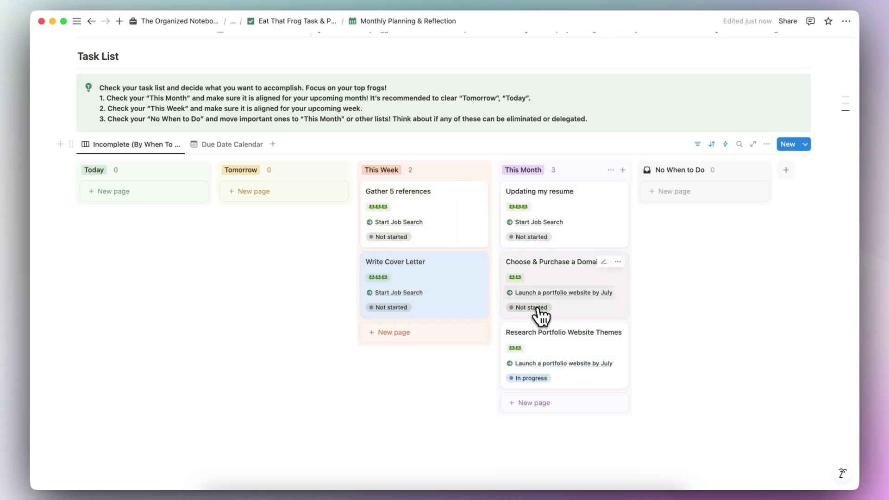
scroll(287, 65, "up", 15)
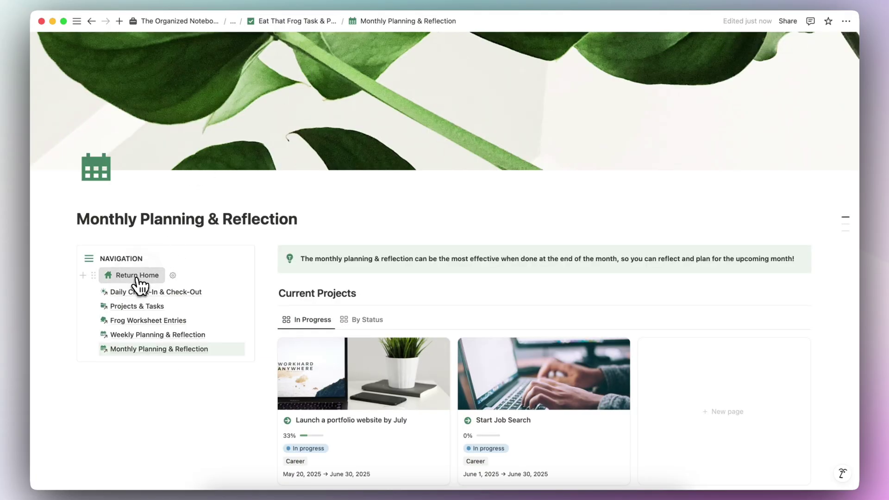
Step: Return to the planner home page and open Daily Check-In & Check-Out
left_click(135, 276)
scroll(306, 282, "down", 6)
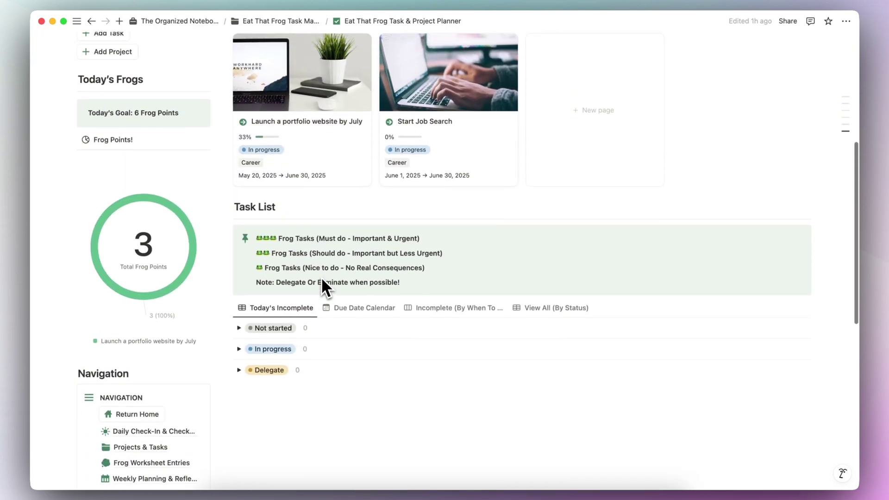
scroll(260, 324, "down", 2)
left_click(145, 366)
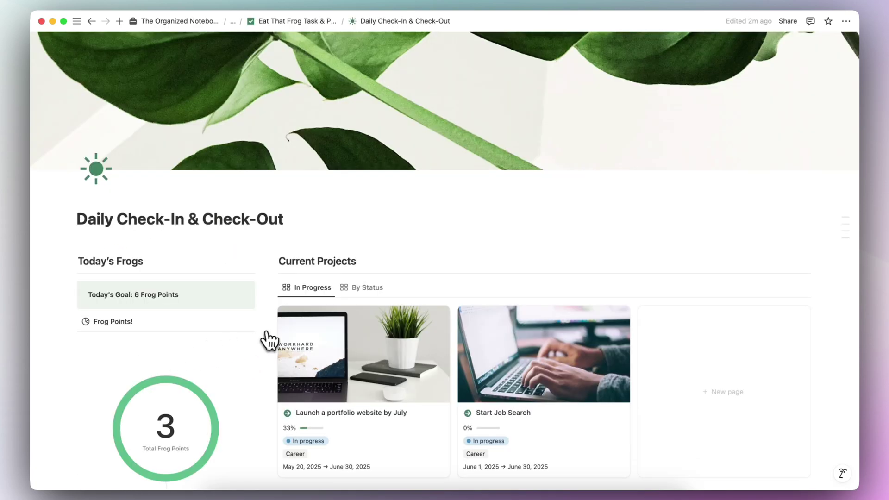
scroll(304, 333, "down", 4)
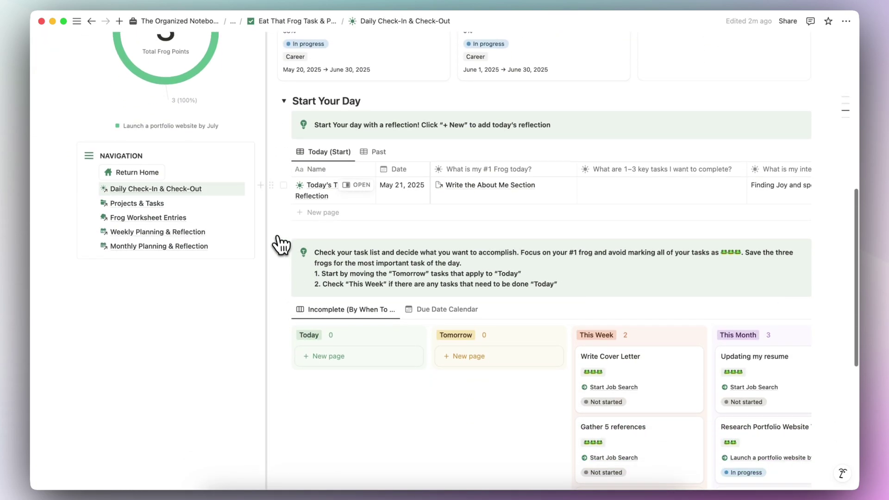
scroll(441, 204, "down", 4)
Step: Move Write Cover Letter and Gather 5 references from This Week into Today
scroll(480, 204, "right", 3)
scroll(481, 213, "left", 3)
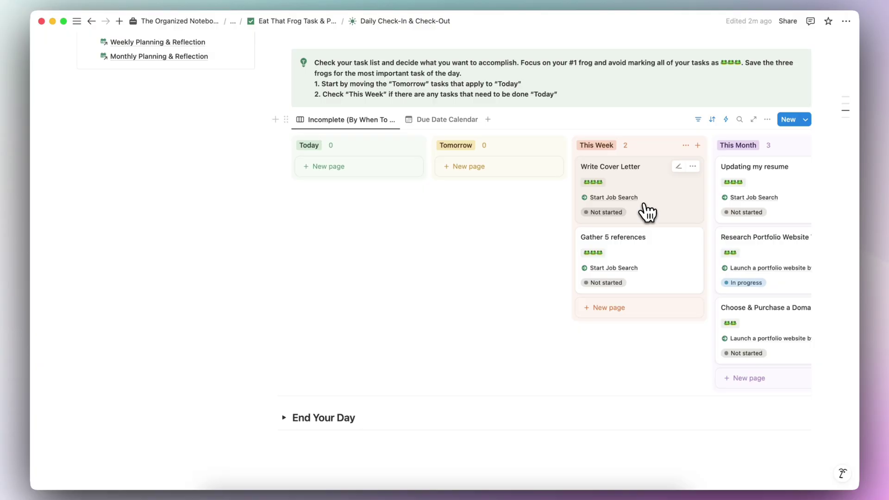
left_click_drag(661, 211, 410, 200)
left_click_drag(582, 209, 402, 232)
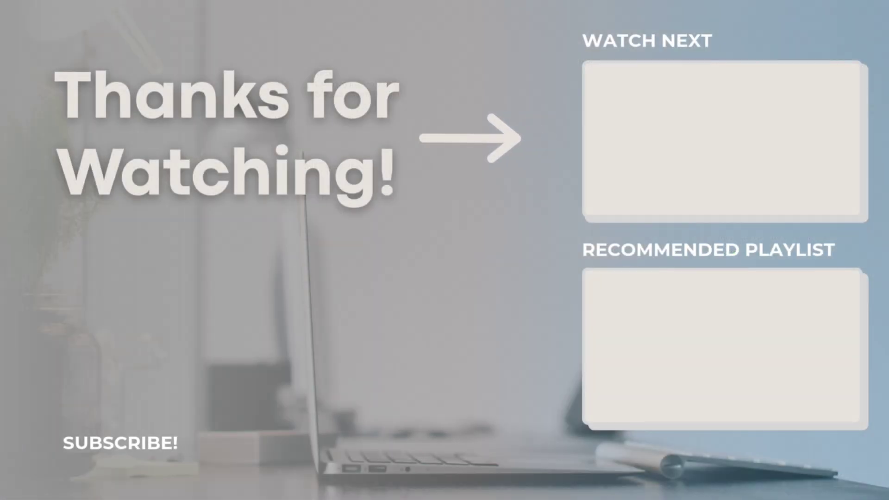